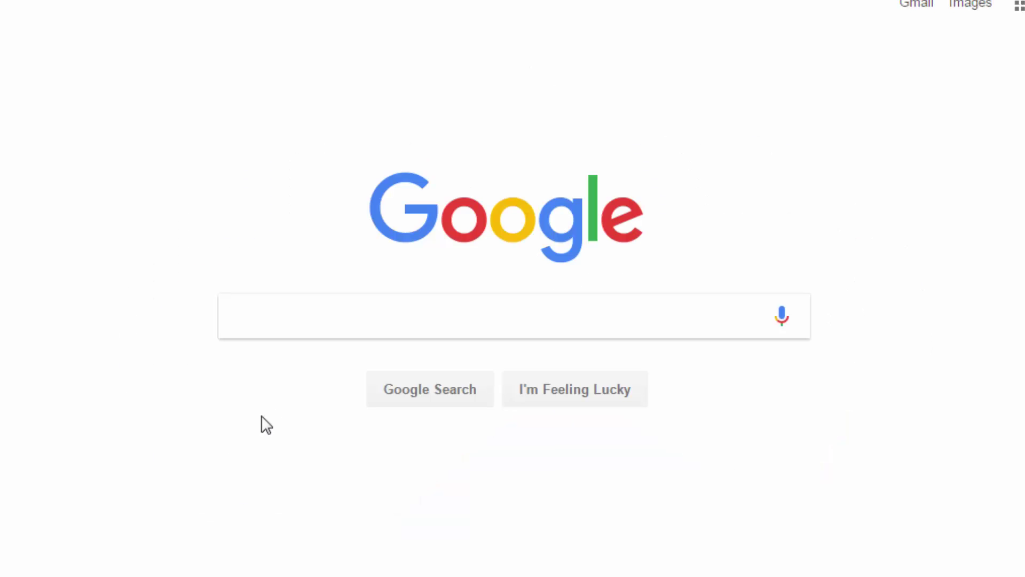
- Search the web for "elizabethan OR renaissance" and look through the results
{"action": "left_click", "coordinate": [336, 330]}
{"action": "type", "text": "eliz"}
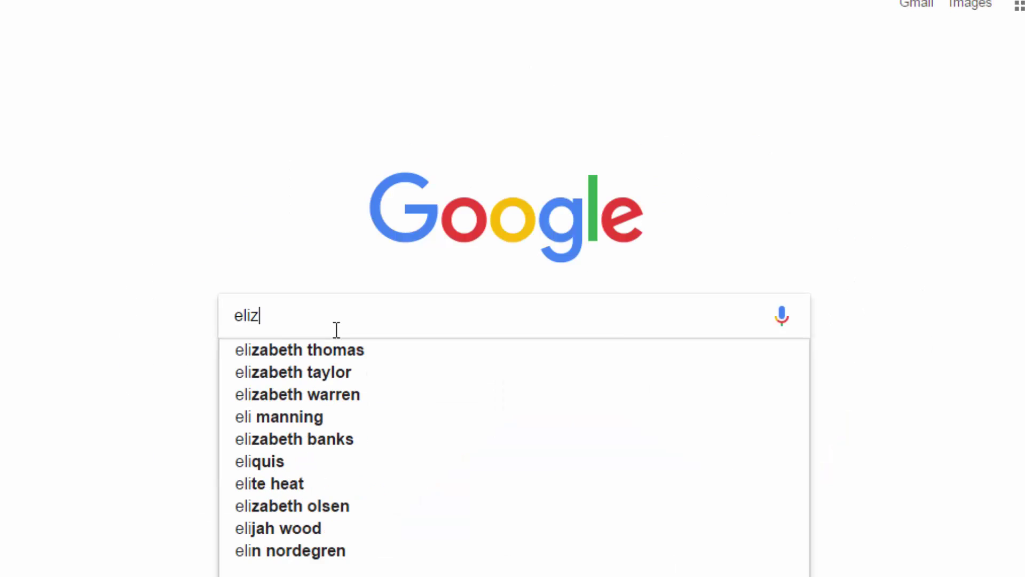
{"action": "type", "text": "abethan O"}
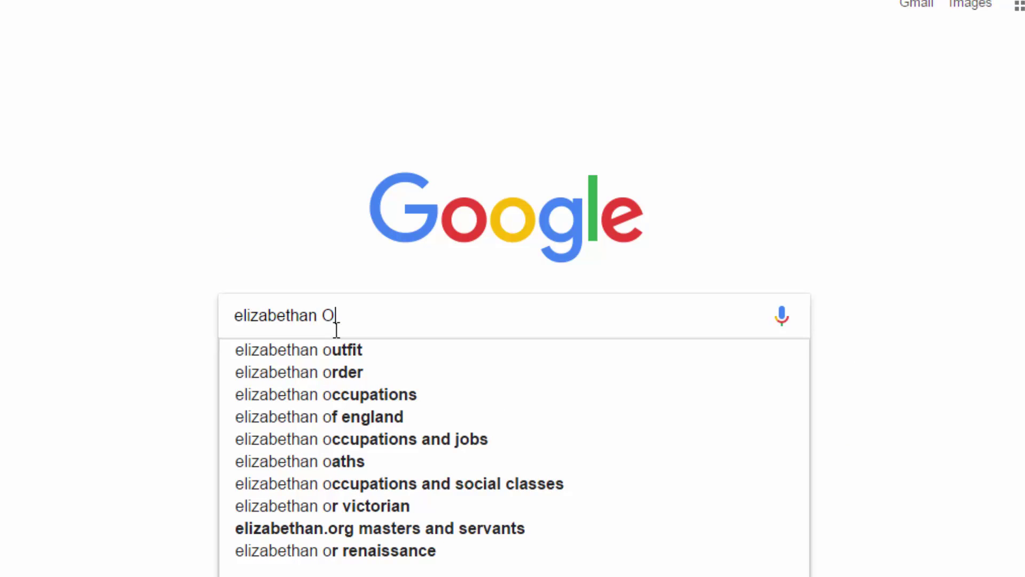
{"action": "type", "text": "R renaissance"}
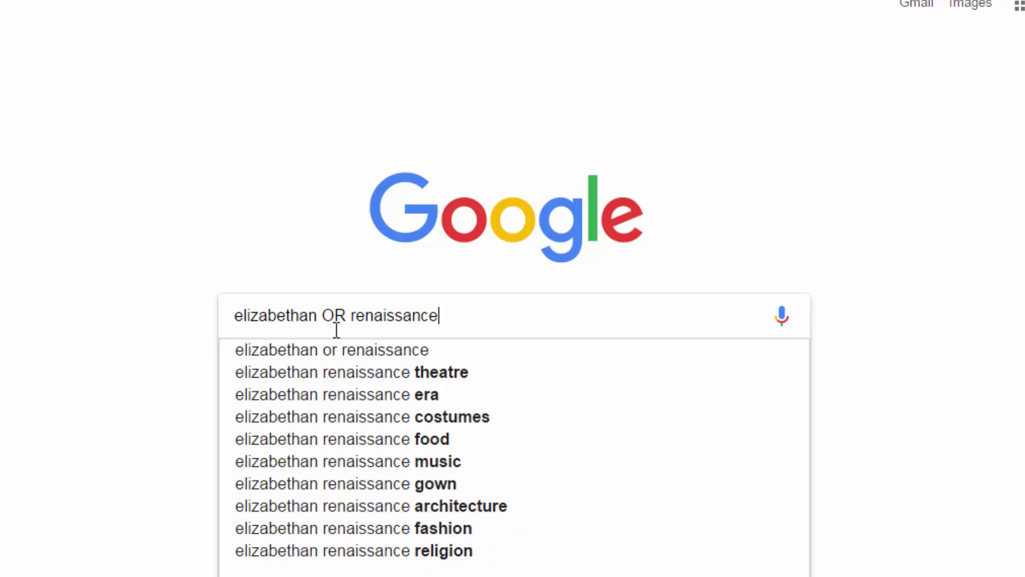
{"action": "key", "text": "Return"}
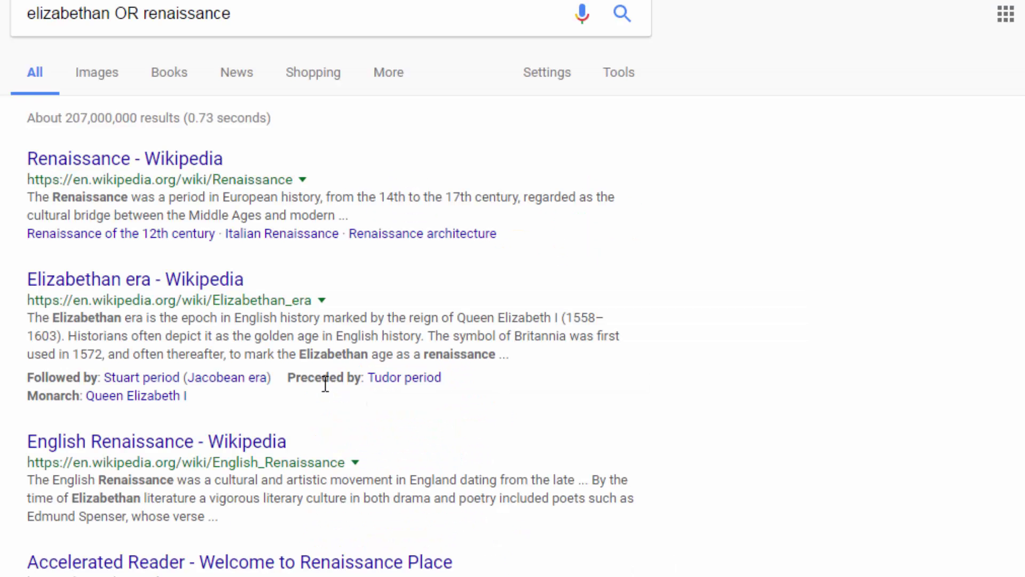
{"action": "scroll", "coordinate": [464, 560], "scroll_direction": "down", "scroll_amount": 2}
{"action": "scroll", "coordinate": [464, 559], "scroll_direction": "down", "scroll_amount": 4}
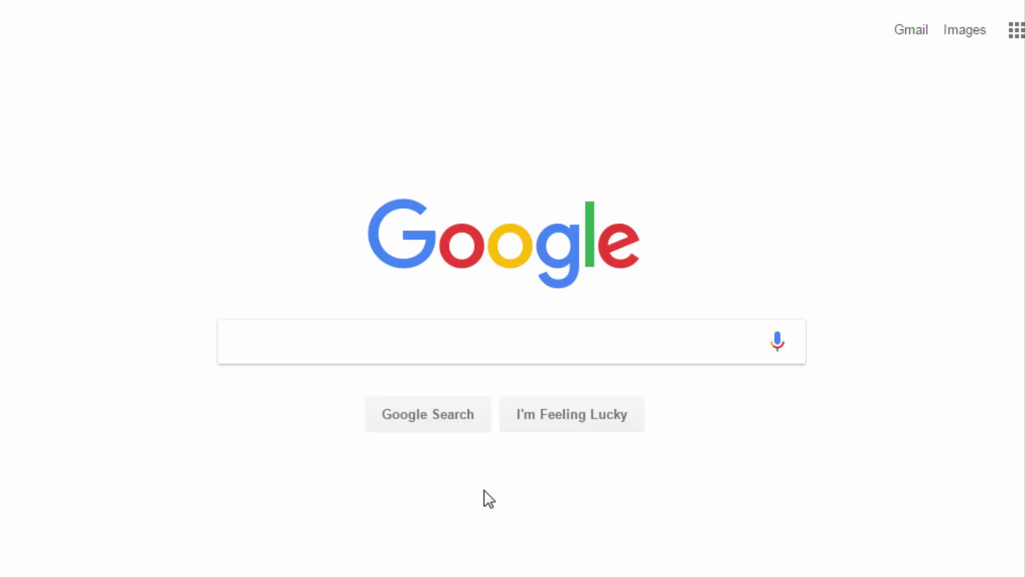
- Search for "martin luther -king" to exclude the word king, and look through the results
{"action": "left_click", "coordinate": [459, 345]}
{"action": "type", "text": "m"}
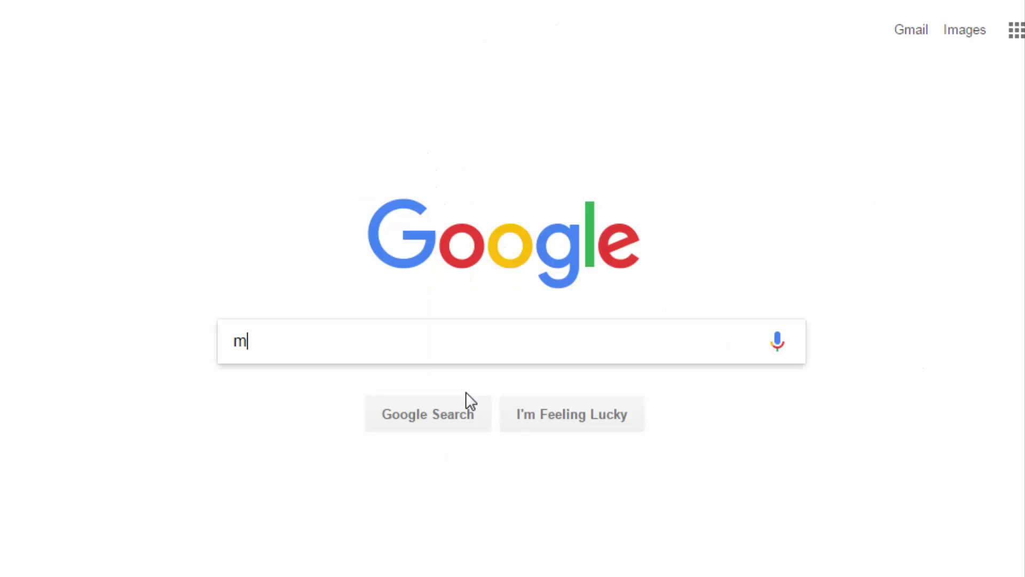
{"action": "type", "text": "artin luther -king"}
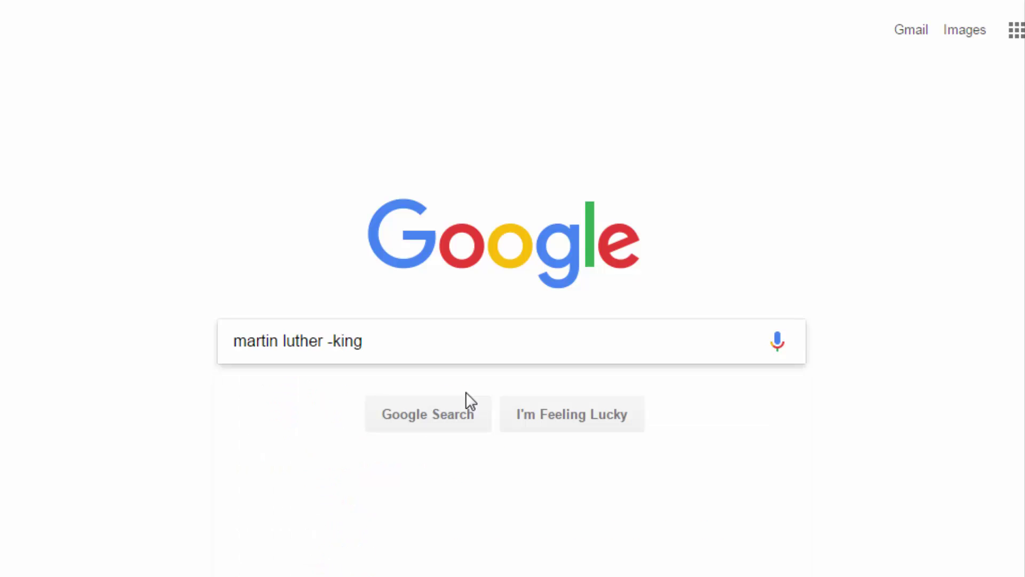
{"action": "key", "text": "Return"}
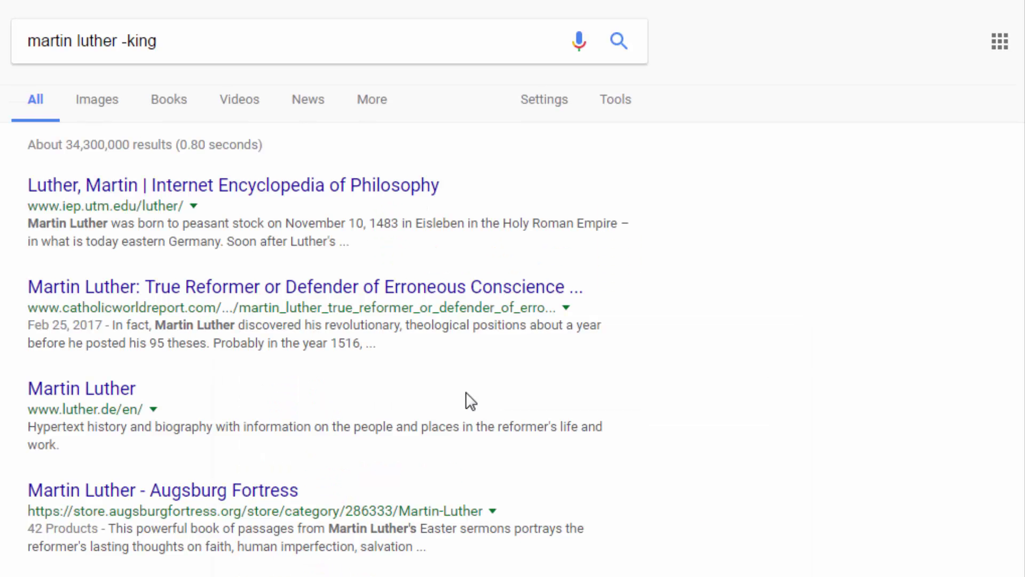
{"action": "scroll", "coordinate": [526, 438], "scroll_direction": "down", "scroll_amount": 5}
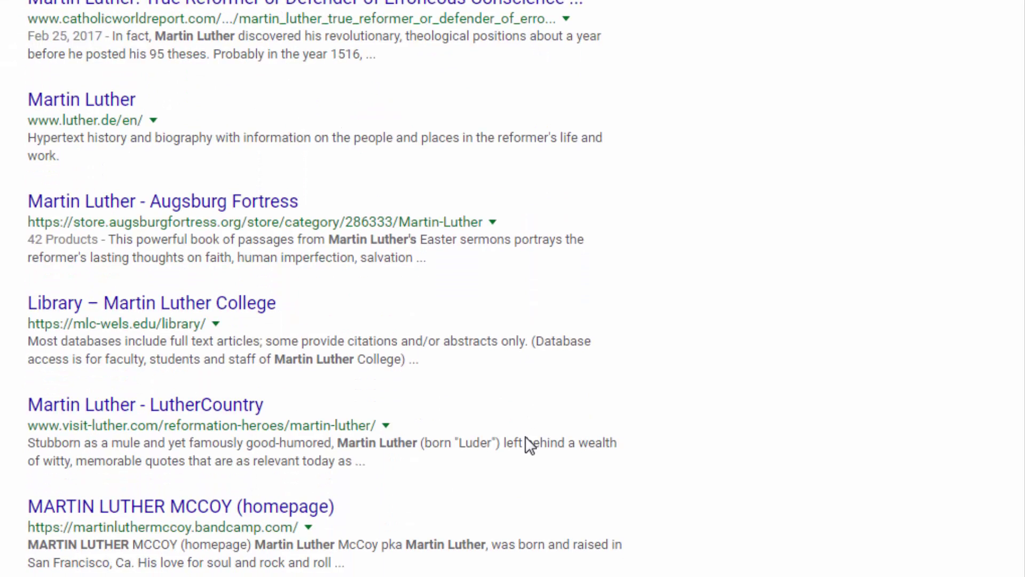
{"action": "scroll", "coordinate": [527, 435], "scroll_direction": "down", "scroll_amount": 2}
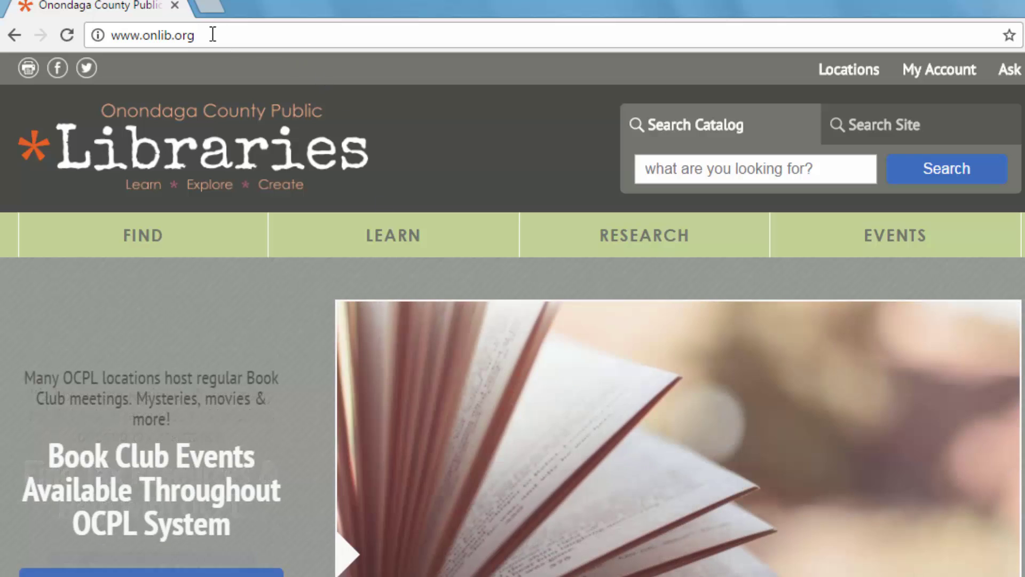
{"action": "left_click", "coordinate": [213, 34]}
{"action": "type", "text": "www.google.com"}
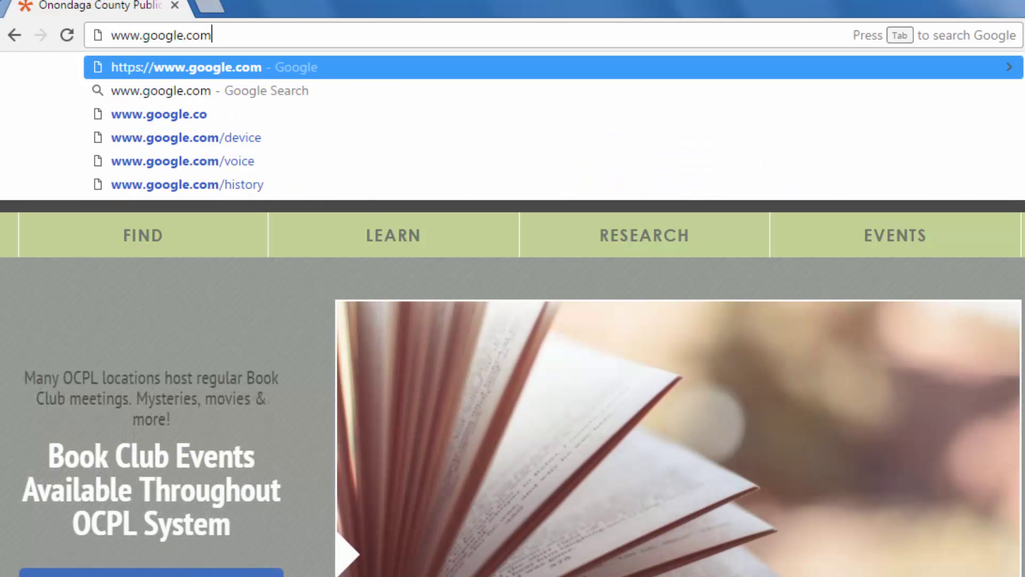
{"action": "key", "text": "Return"}
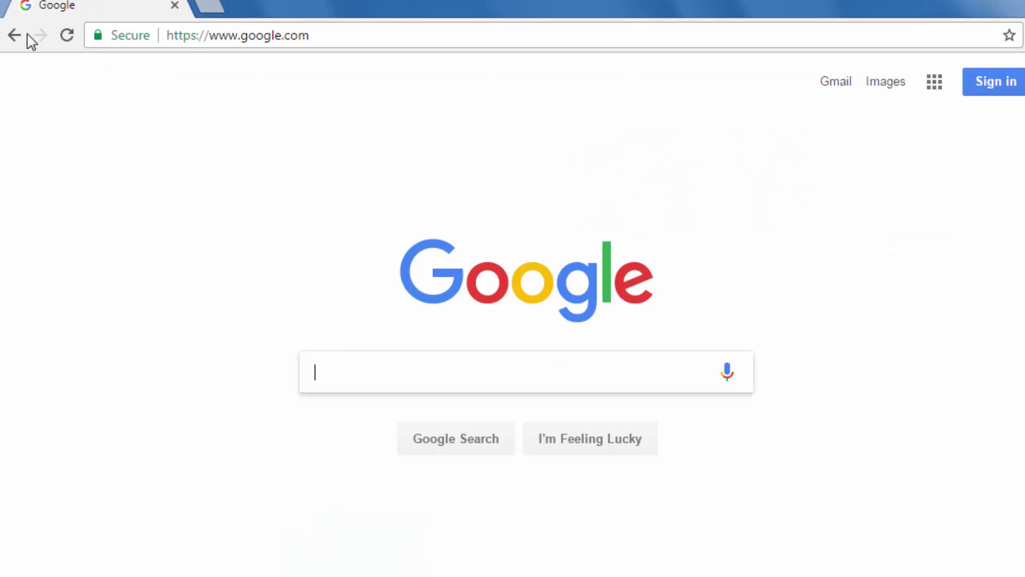
- Search only the library's website with "fax site:onlib.org" and open the Fax Machine page from the results
{"action": "type", "text": "fax "}
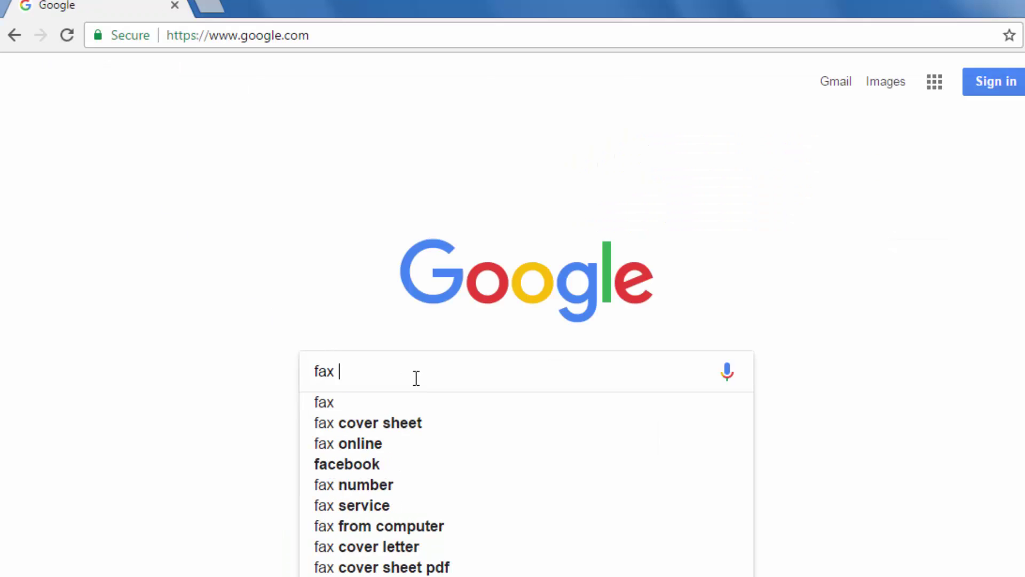
{"action": "type", "text": "site:onlib.org"}
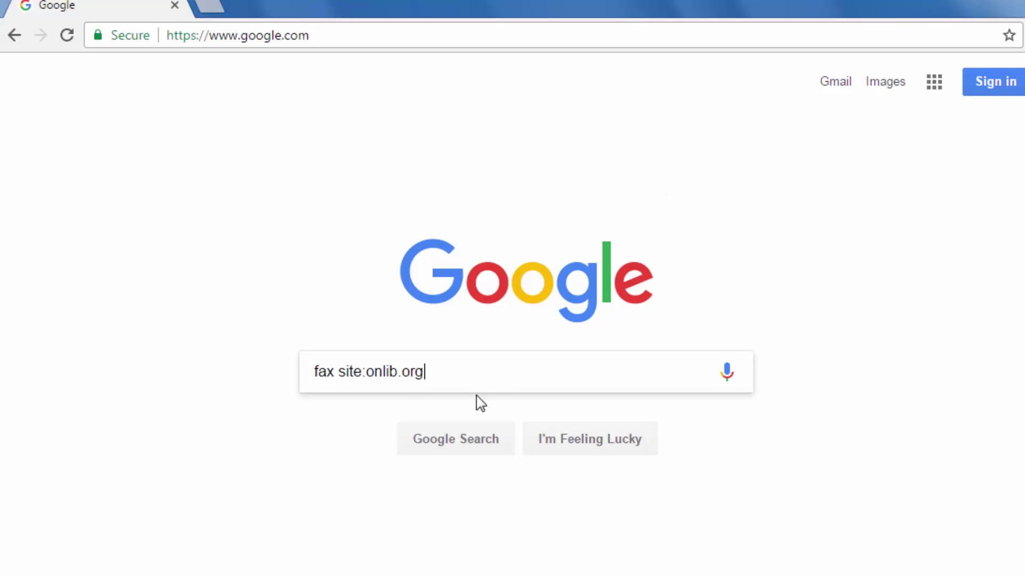
{"action": "left_click", "coordinate": [485, 437]}
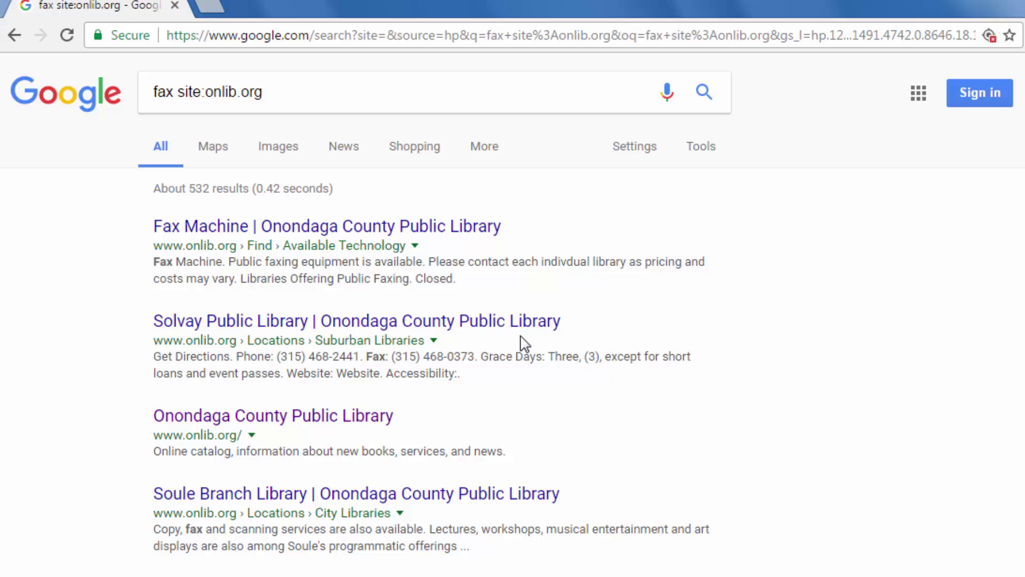
{"action": "left_click", "coordinate": [444, 228]}
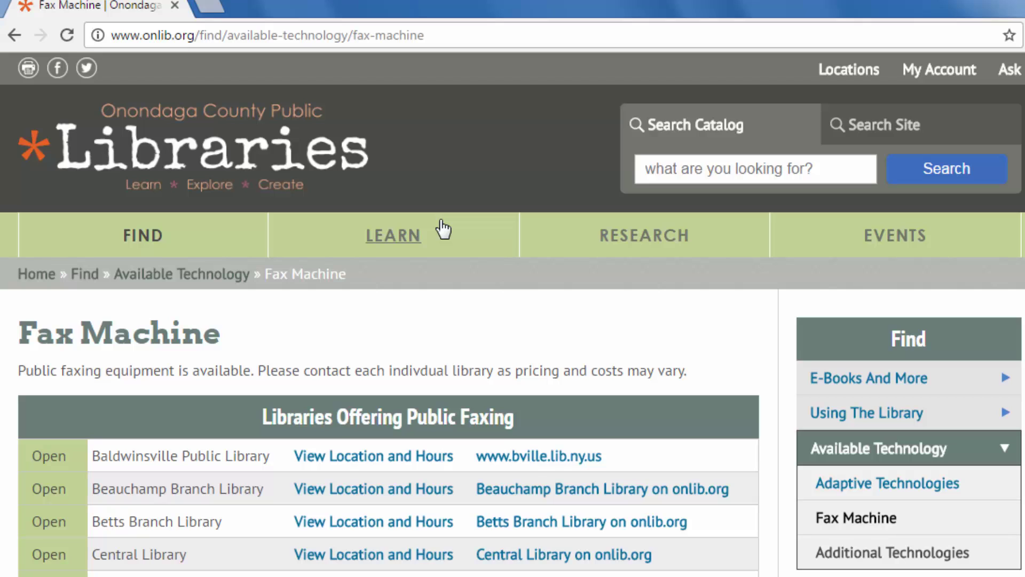
- Return to the Google home page, search for "cancer research site:edu" and look through the results
{"action": "left_click", "coordinate": [469, 31]}
{"action": "type", "text": "go"}
{"action": "key", "text": "Return"}
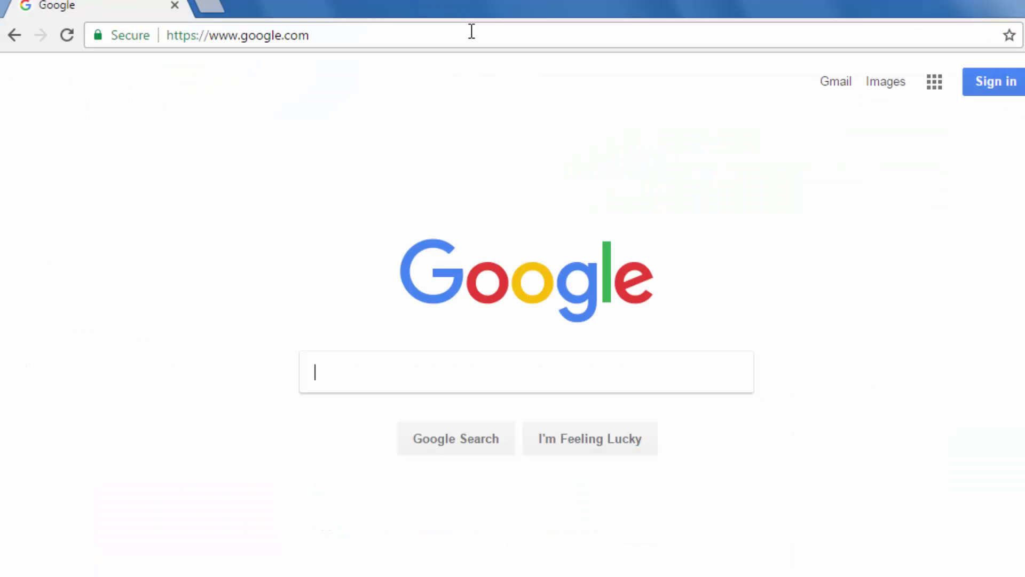
{"action": "type", "text": "canc"}
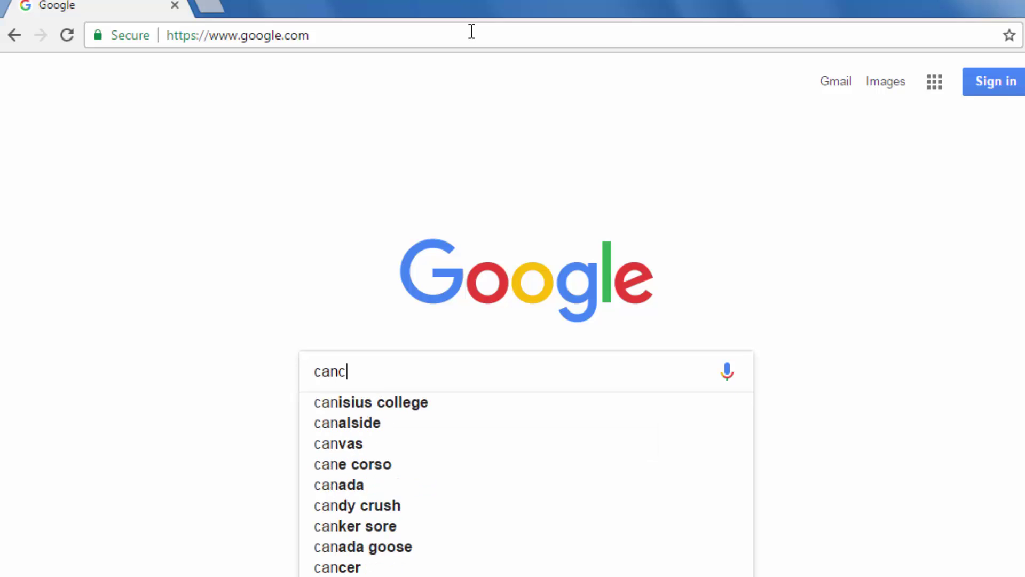
{"action": "type", "text": "er research "}
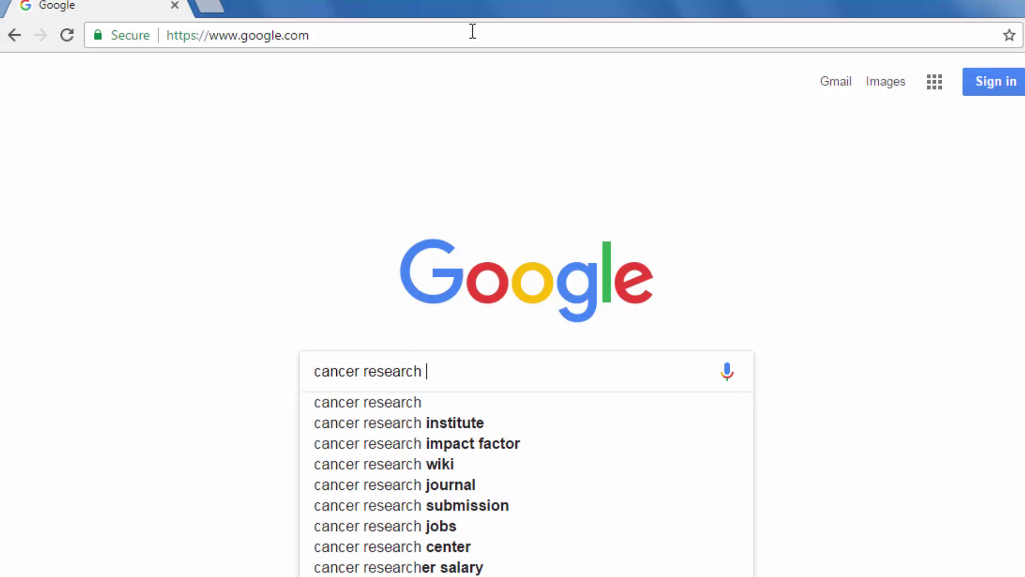
{"action": "type", "text": "site:edu"}
{"action": "key", "text": "Return"}
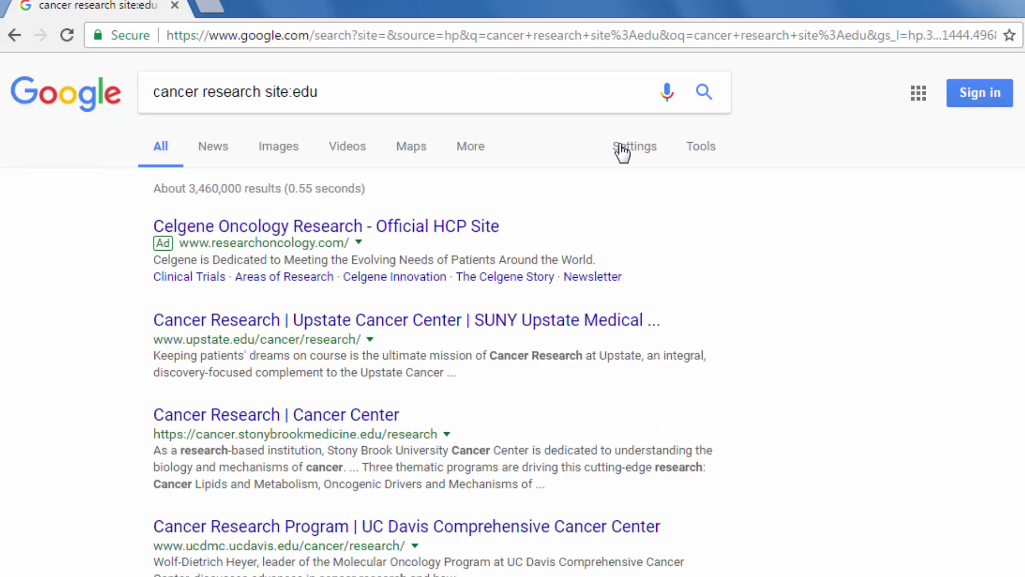
{"action": "scroll", "coordinate": [744, 232], "scroll_direction": "down", "scroll_amount": 2}
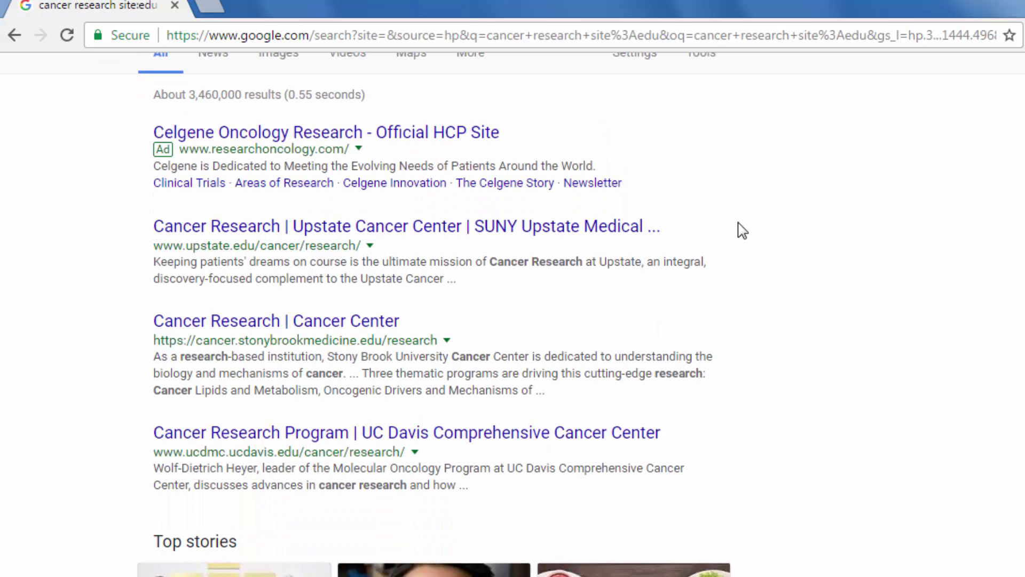
{"action": "scroll", "coordinate": [738, 227], "scroll_direction": "down", "scroll_amount": 9}
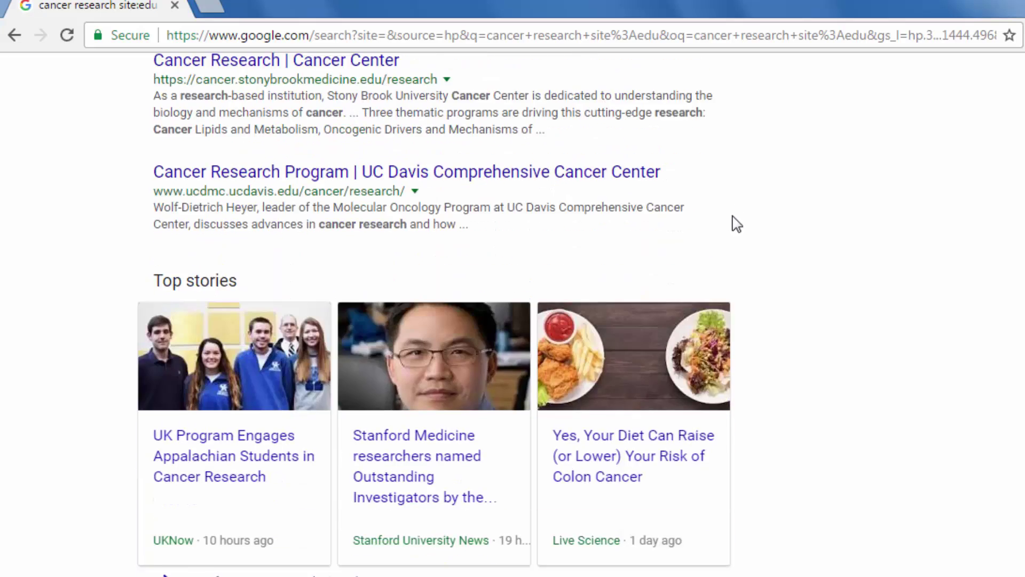
{"action": "scroll", "coordinate": [732, 215], "scroll_direction": "down", "scroll_amount": 5}
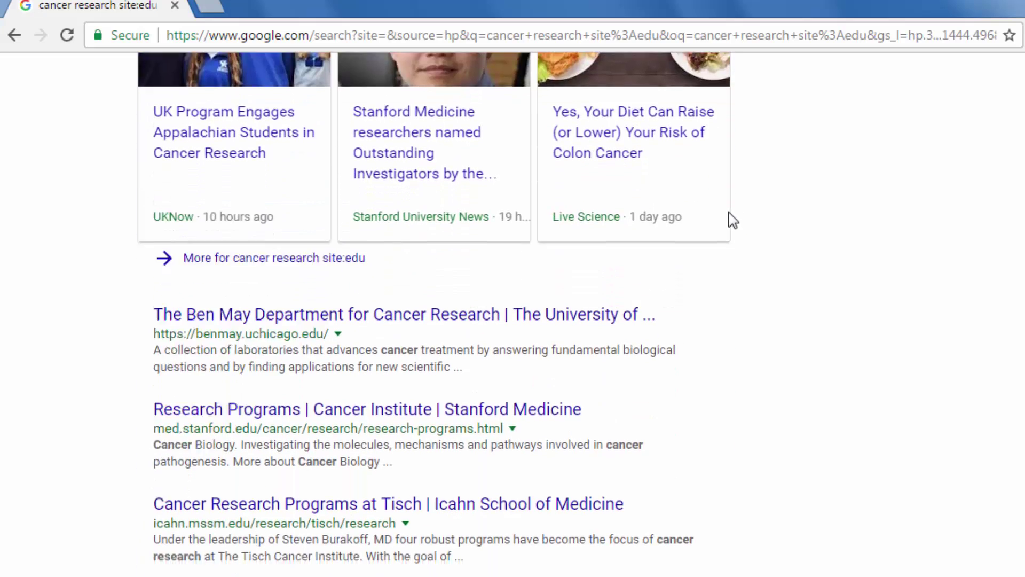
{"action": "scroll", "coordinate": [733, 220], "scroll_direction": "down", "scroll_amount": 2}
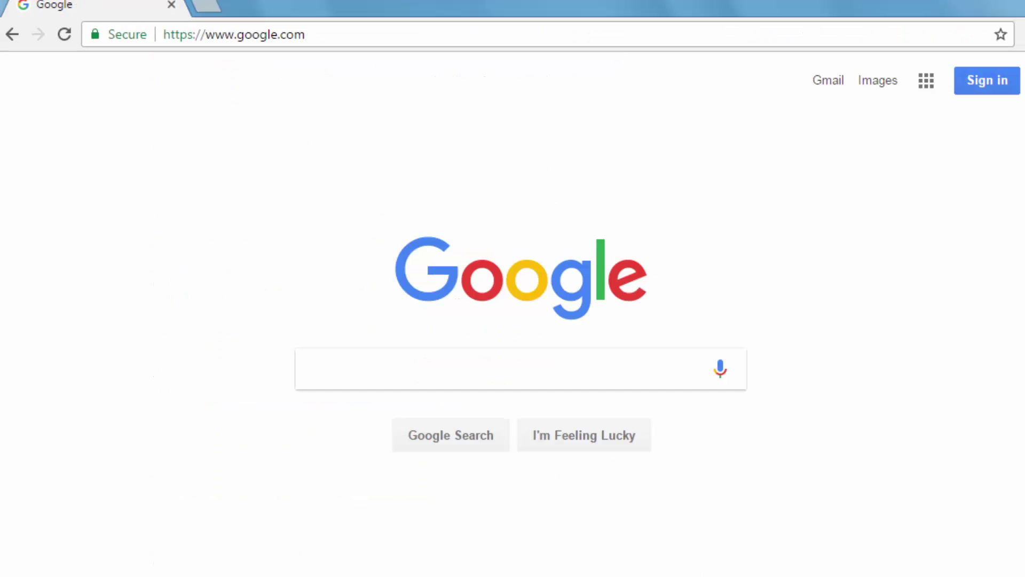
- Search for PDF documents with "cancer research filetype:pdf" and look through the results
{"action": "left_click", "coordinate": [542, 367]}
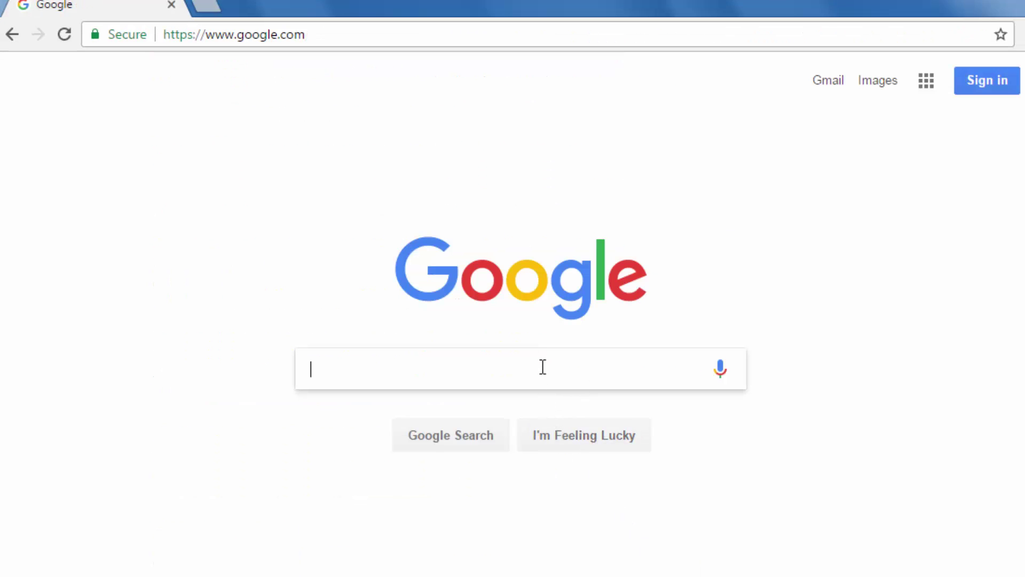
{"action": "type", "text": "cancer re"}
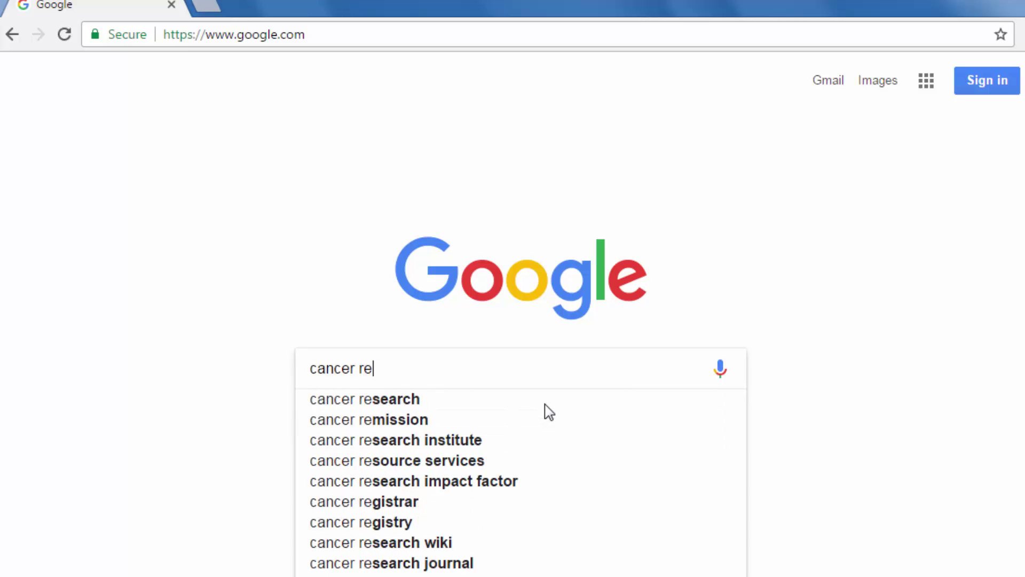
{"action": "type", "text": "search filetype"}
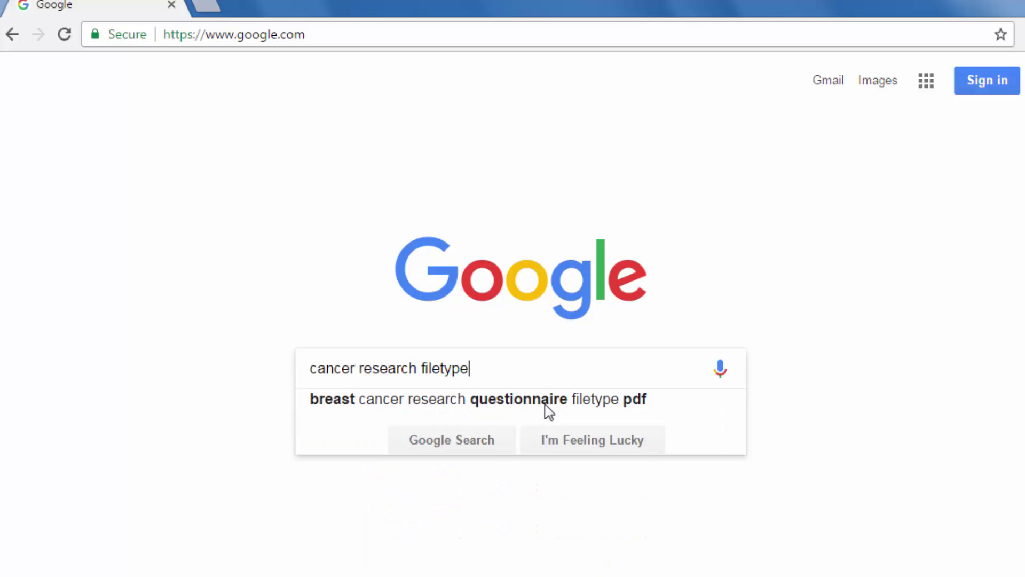
{"action": "type", "text": ":pdf"}
{"action": "key", "text": "Return"}
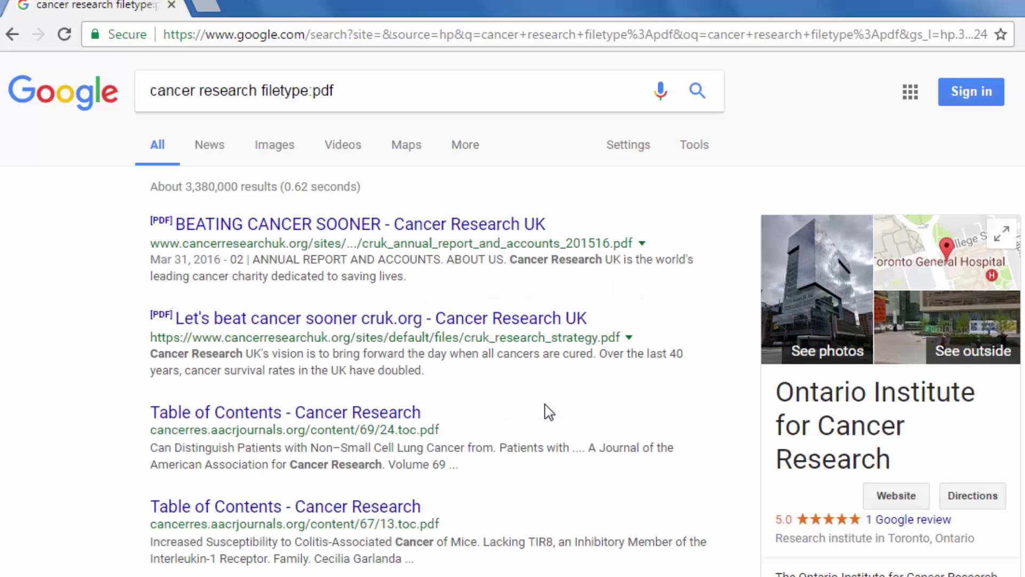
{"action": "scroll", "coordinate": [549, 412], "scroll_direction": "down", "scroll_amount": 7}
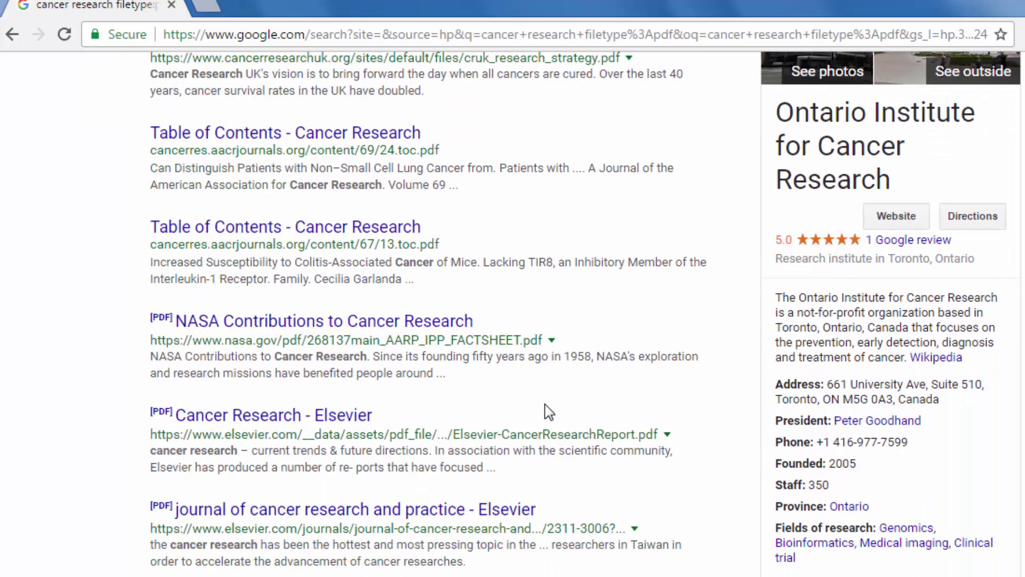
{"action": "scroll", "coordinate": [549, 412], "scroll_direction": "down", "scroll_amount": 2}
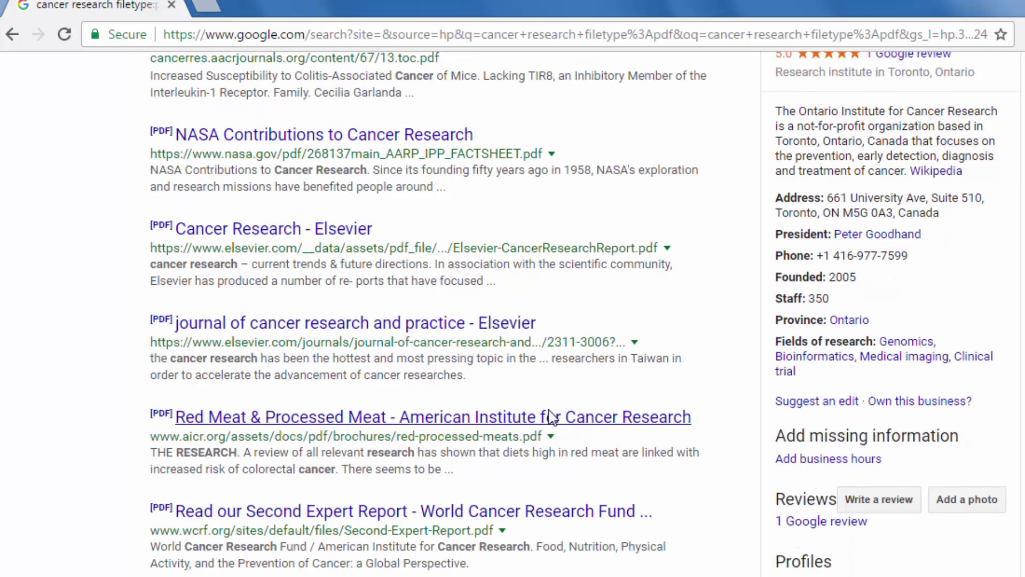
- Replace the query with "seeking synchronicity", run the search and look through the results
{"action": "scroll", "coordinate": [485, 226], "scroll_direction": "up", "scroll_amount": 9}
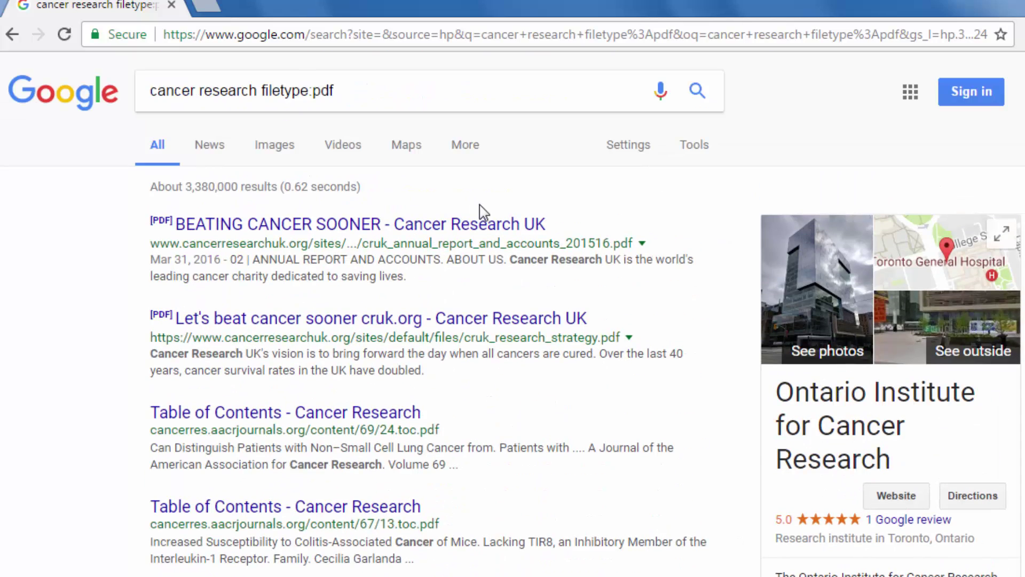
{"action": "left_click", "coordinate": [366, 94]}
{"action": "type", "text": "see"}
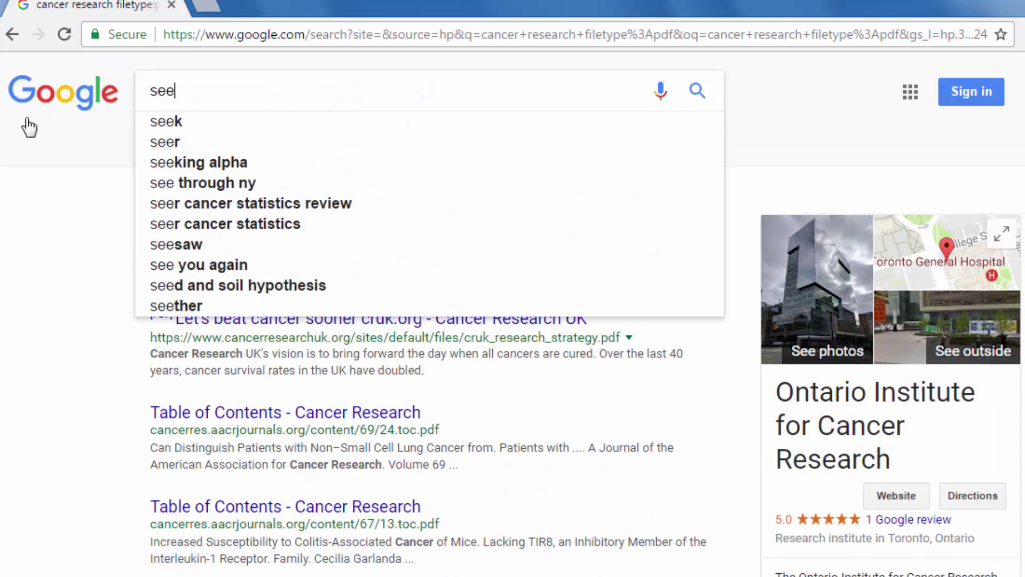
{"action": "type", "text": "king synchronic"}
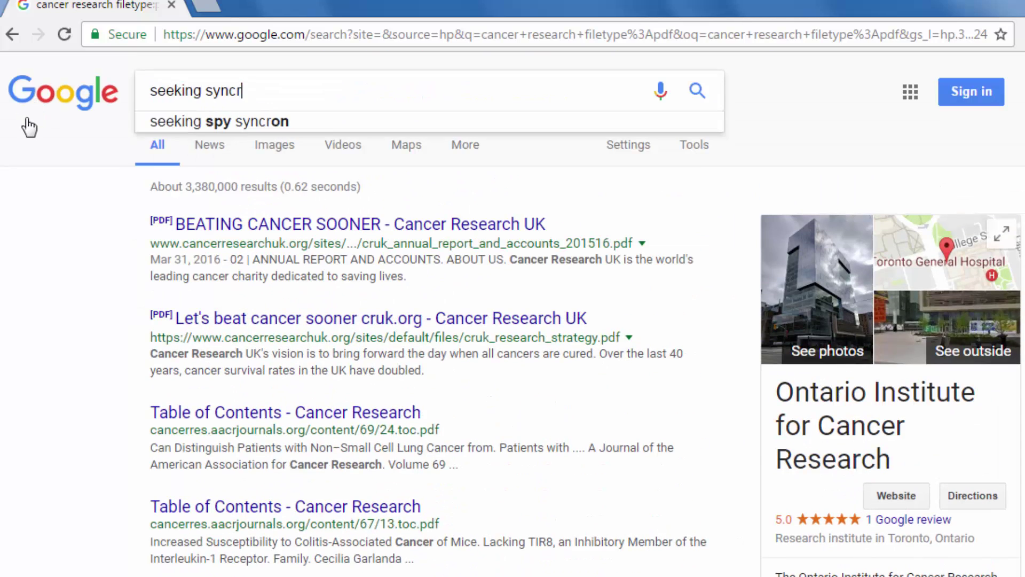
{"action": "type", "text": "ity"}
{"action": "key", "text": "Return"}
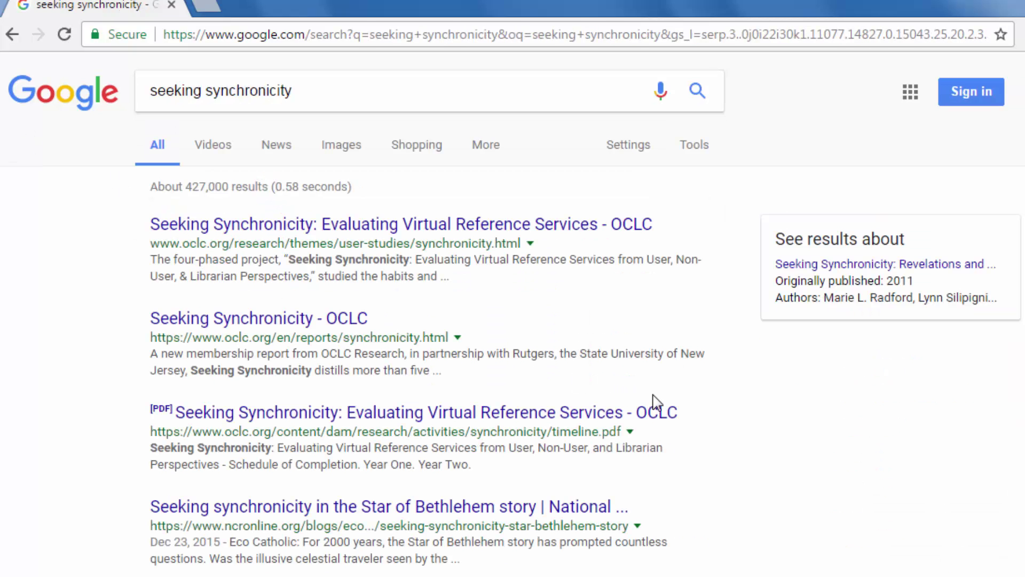
{"action": "scroll", "coordinate": [690, 417], "scroll_direction": "down", "scroll_amount": 2}
{"action": "scroll", "coordinate": [690, 418], "scroll_direction": "down", "scroll_amount": 3}
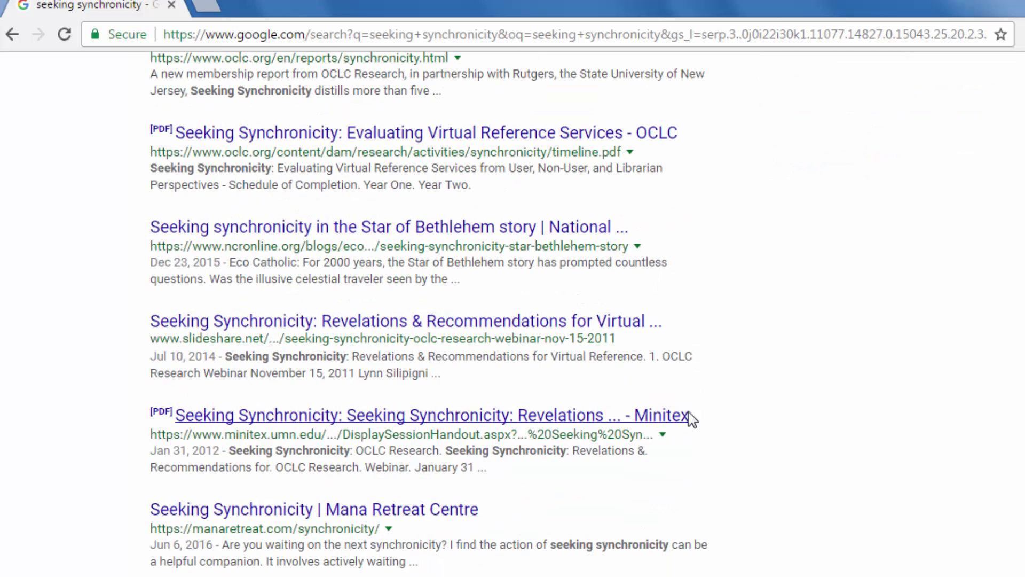
- Limit the search to PowerPoint files with "seeking synchronicity filetype:ppt" and look through the results
{"action": "scroll", "coordinate": [700, 494], "scroll_direction": "up", "scroll_amount": 5}
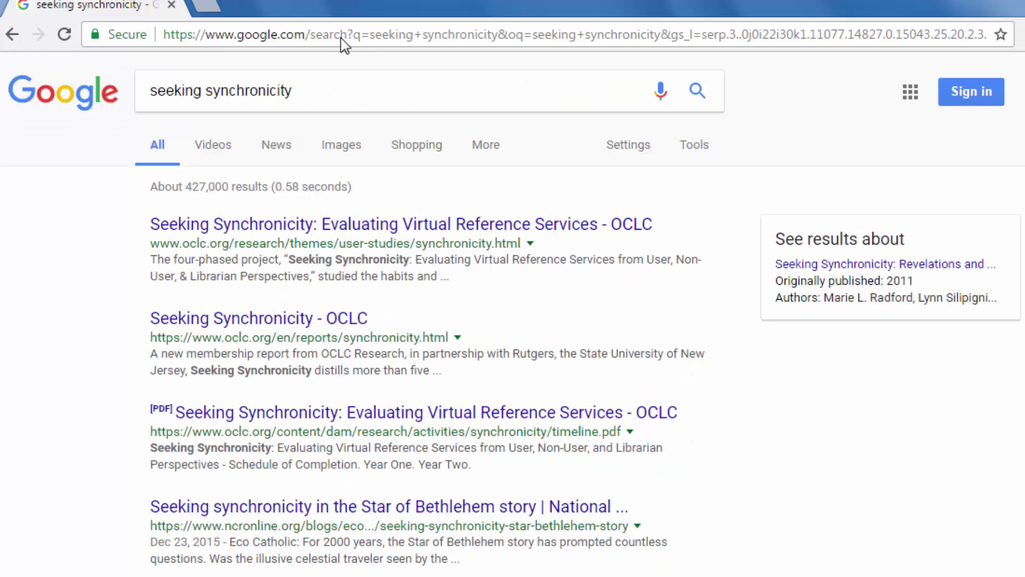
{"action": "left_click", "coordinate": [394, 94]}
{"action": "type", "text": "filetype:ppt"}
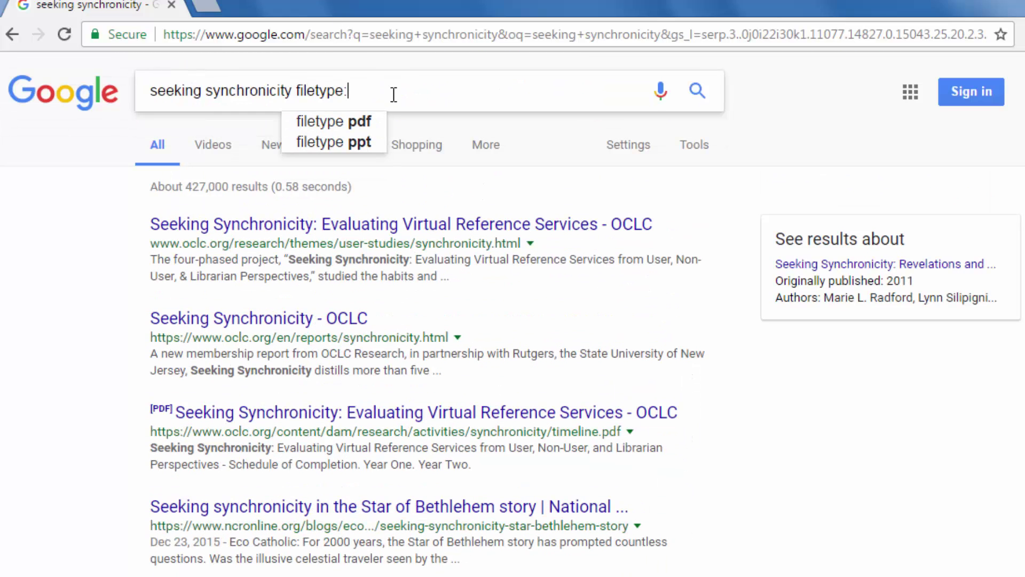
{"action": "key", "text": "Return"}
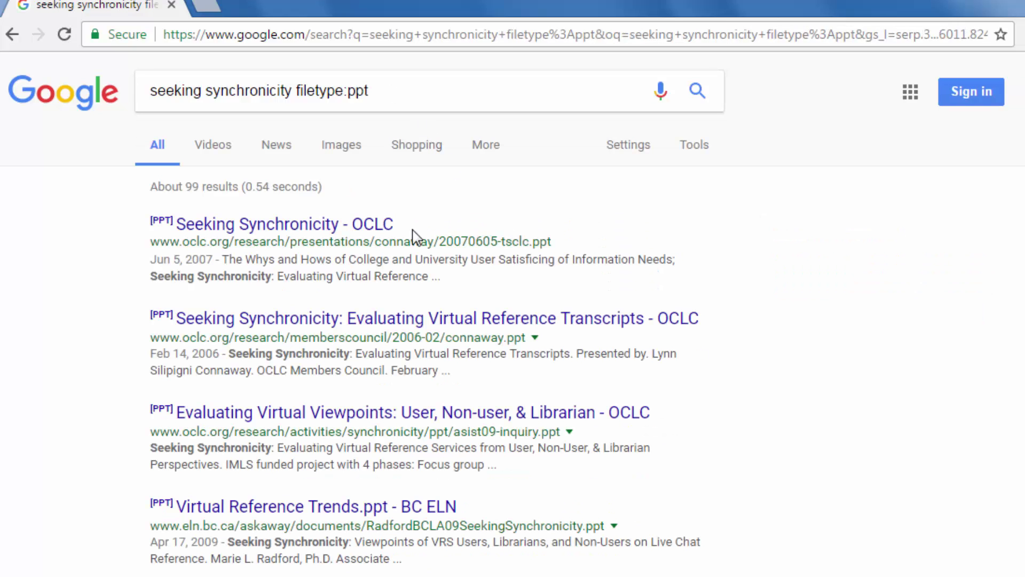
{"action": "scroll", "coordinate": [518, 254], "scroll_direction": "down", "scroll_amount": 2}
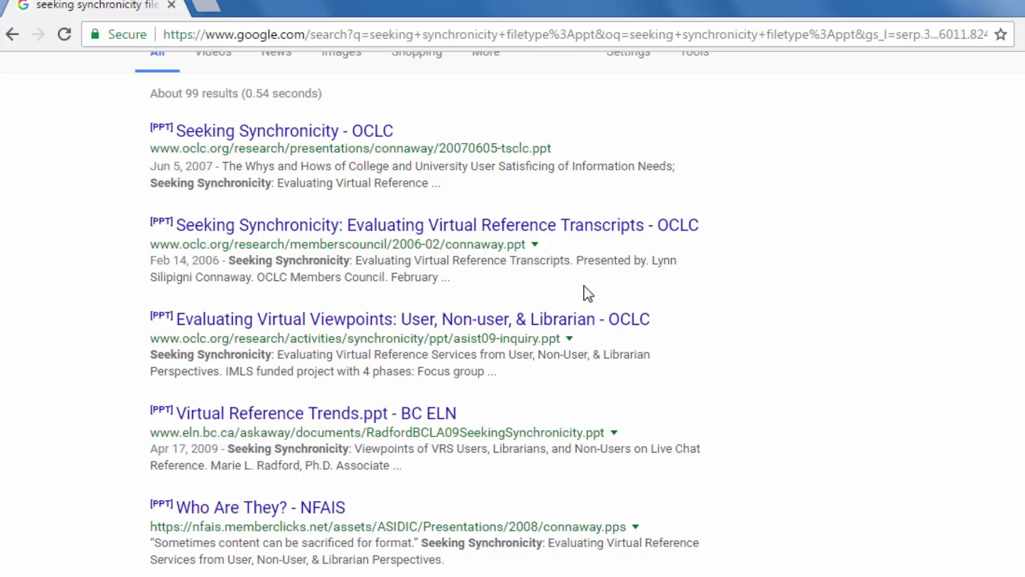
{"action": "scroll", "coordinate": [588, 294], "scroll_direction": "down", "scroll_amount": 2}
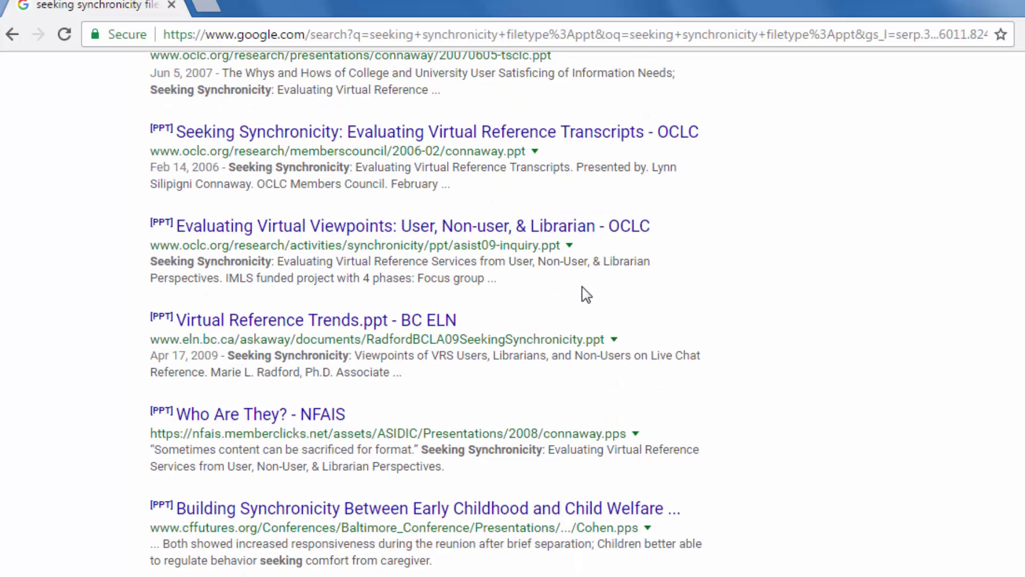
{"action": "scroll", "coordinate": [586, 294], "scroll_direction": "down", "scroll_amount": 2}
{"action": "scroll", "coordinate": [582, 291], "scroll_direction": "up", "scroll_amount": 6}
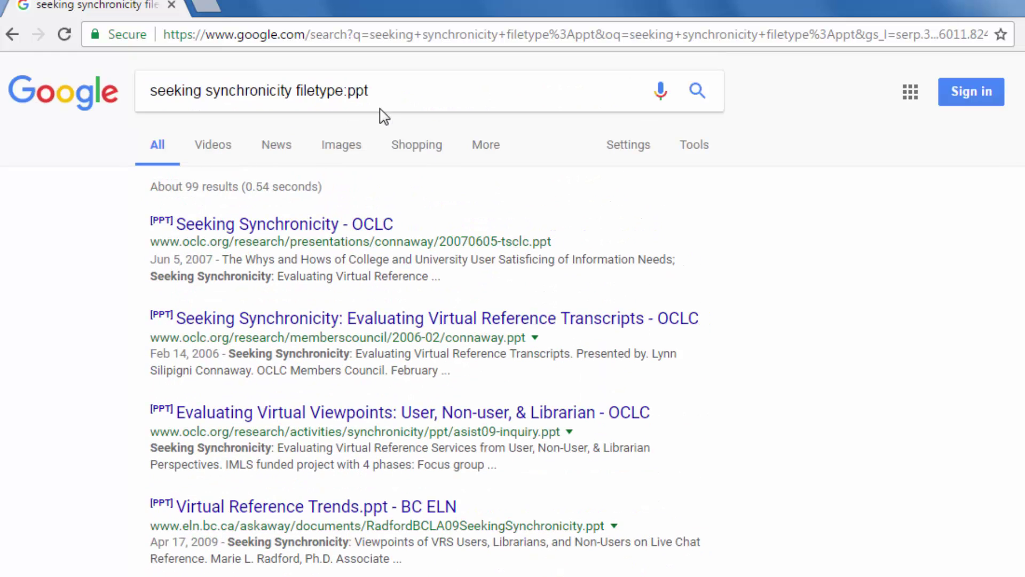
- Change the query to "seeking synchronicity filetype:pptx", run the search and look through the results
{"action": "type", "text": "x"}
{"action": "key", "text": "Return"}
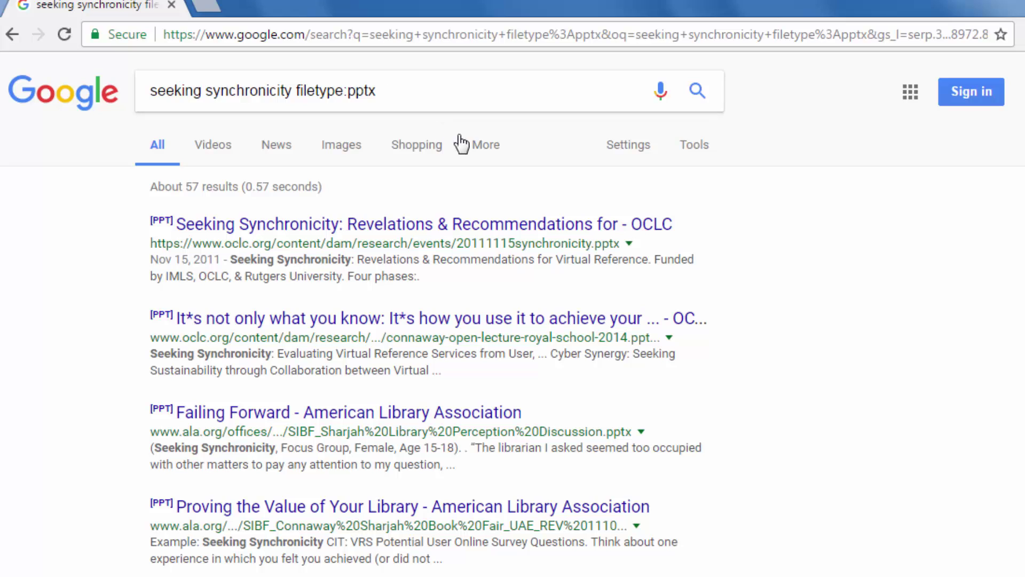
{"action": "scroll", "coordinate": [744, 248], "scroll_direction": "down", "scroll_amount": 3}
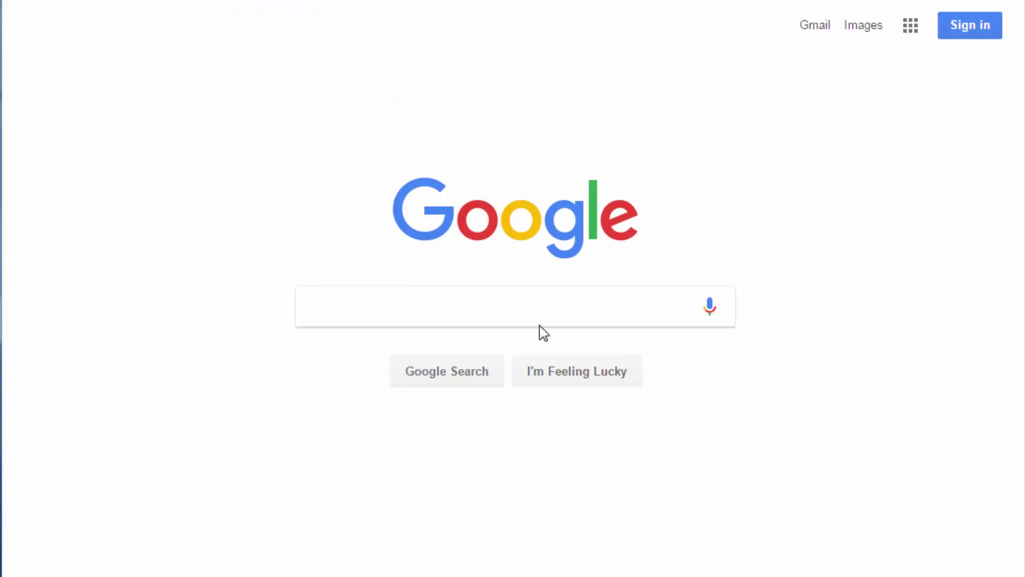
- Search for the exact phrase "ebook has been downloaded or fulfilled by another user or account" and read through the OverDrive help article from the results
{"action": "key", "text": "ctrl+v"}
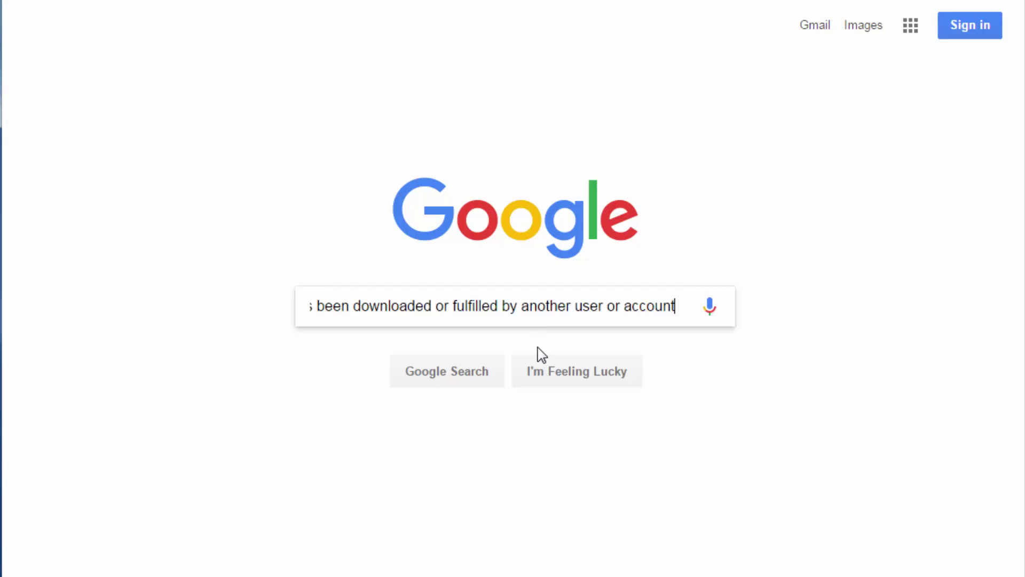
{"action": "type", "text": "\""}
{"action": "key", "text": "Return"}
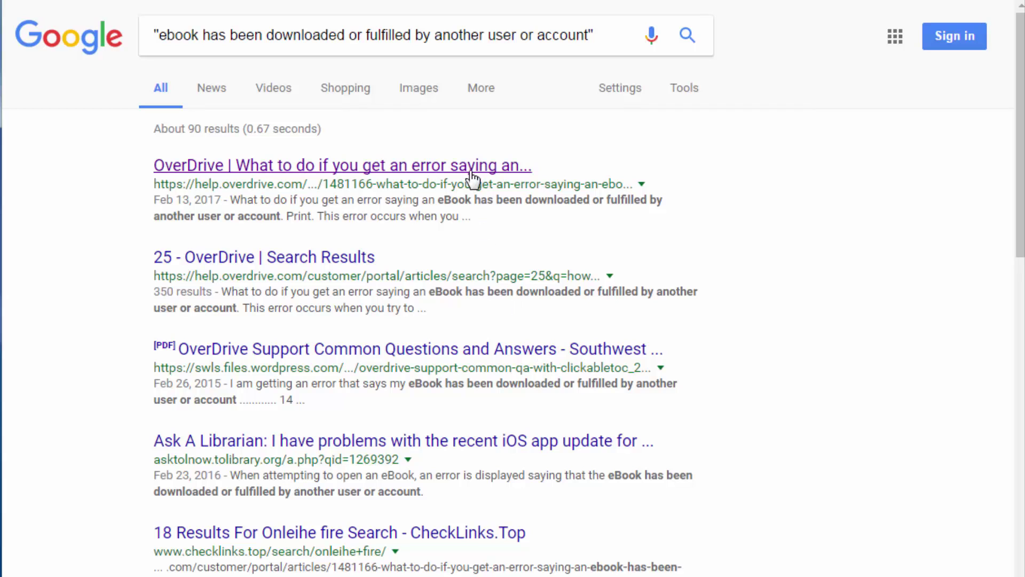
{"action": "left_click", "coordinate": [469, 176]}
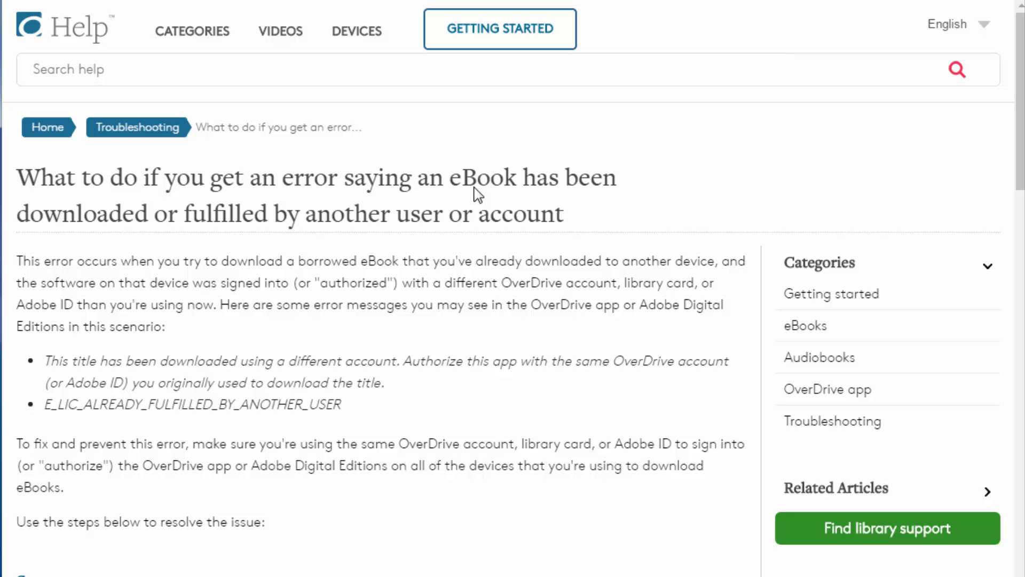
{"action": "scroll", "coordinate": [477, 195], "scroll_direction": "down", "scroll_amount": 3}
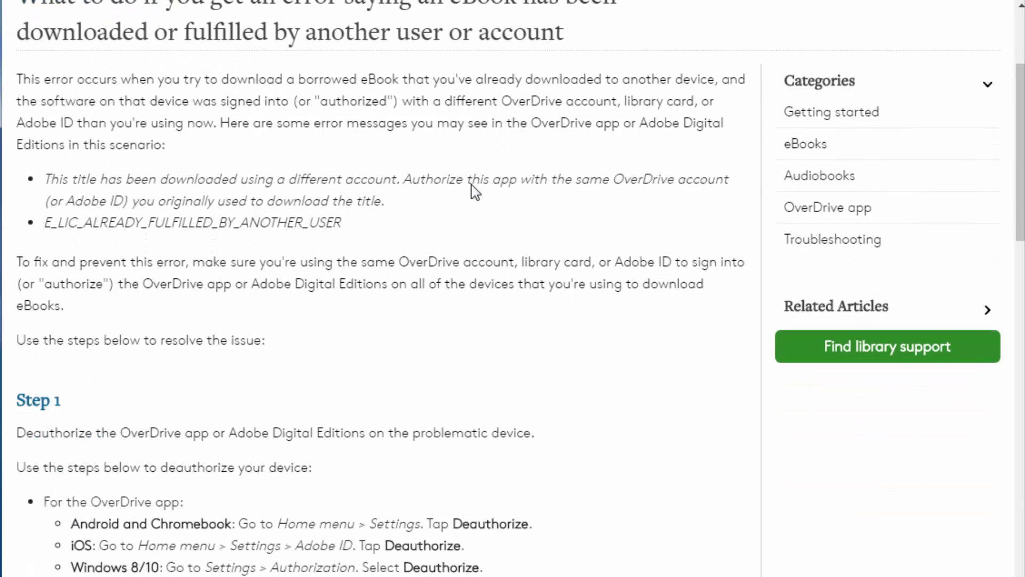
{"action": "scroll", "coordinate": [479, 195], "scroll_direction": "down", "scroll_amount": 3}
{"action": "scroll", "coordinate": [480, 197], "scroll_direction": "down", "scroll_amount": 3}
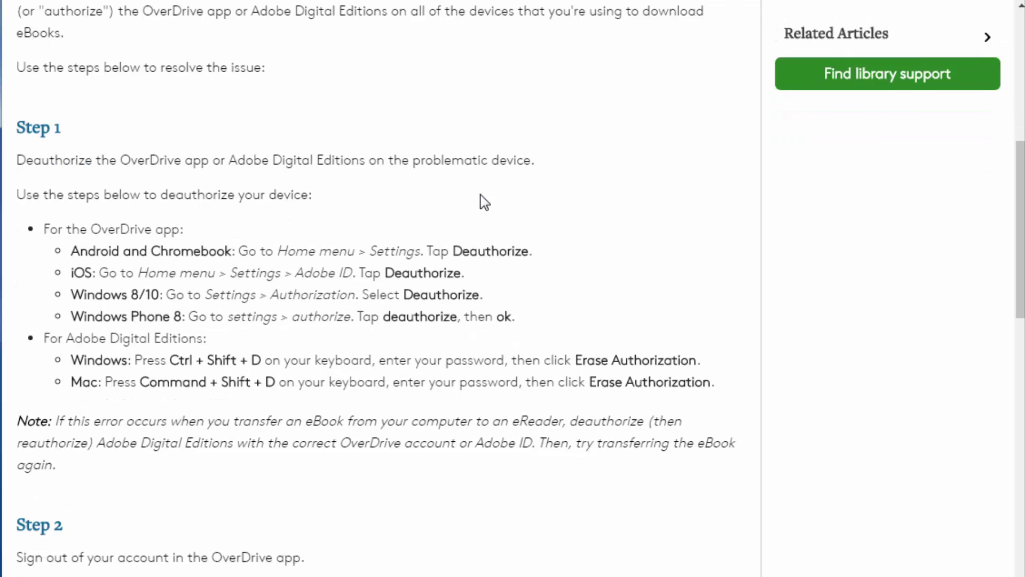
{"action": "scroll", "coordinate": [484, 202], "scroll_direction": "down", "scroll_amount": 3}
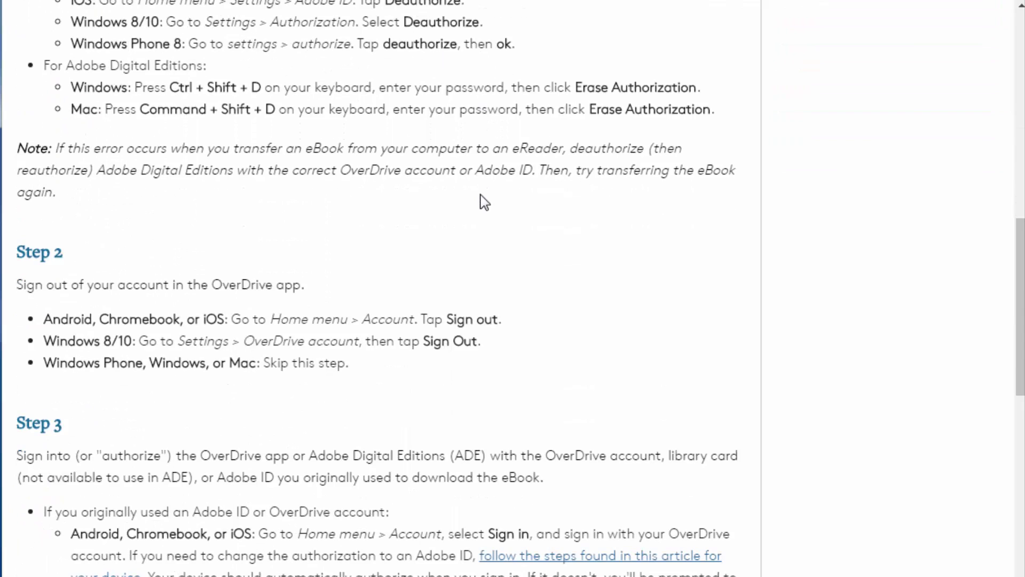
{"action": "scroll", "coordinate": [484, 202], "scroll_direction": "down", "scroll_amount": 2}
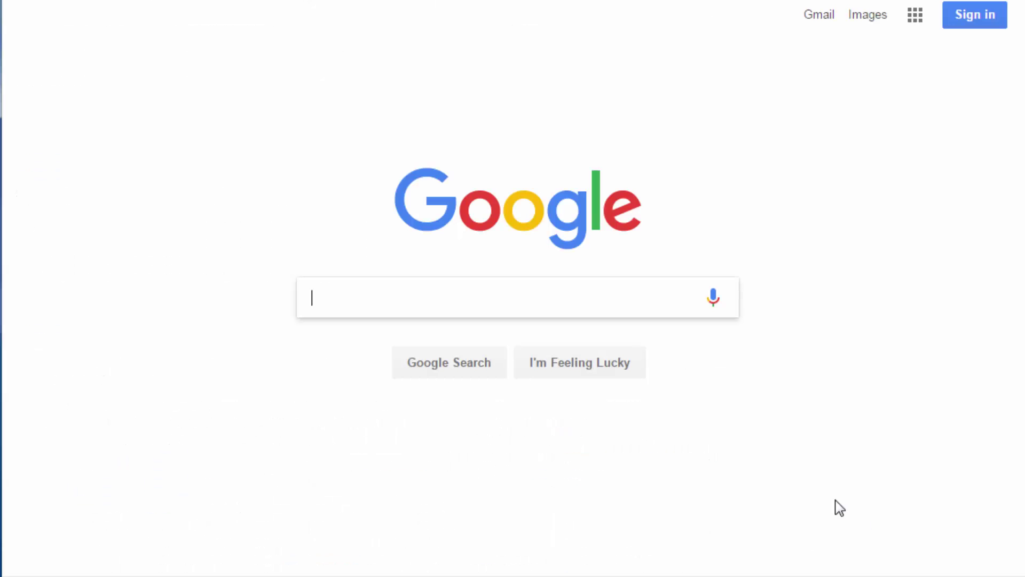
- Search for the exact title "initial impressions investigating how future faculty value academic libraries" and open the ala.org PDF from the results
{"action": "type", "text": "\""}
{"action": "type", "text": "investigating how future faculty value academic libraries"}
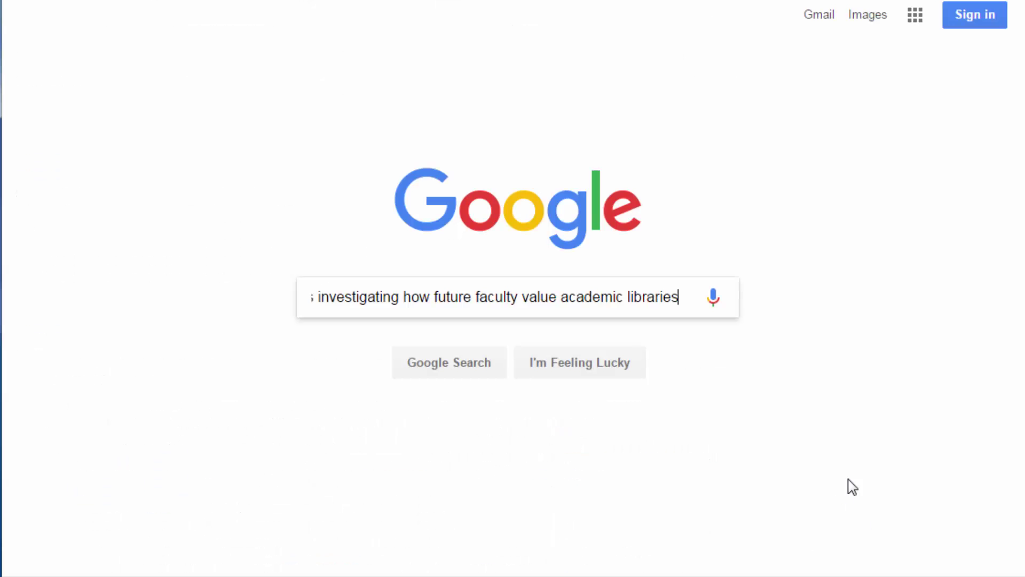
{"action": "type", "text": "\"initial impression"}
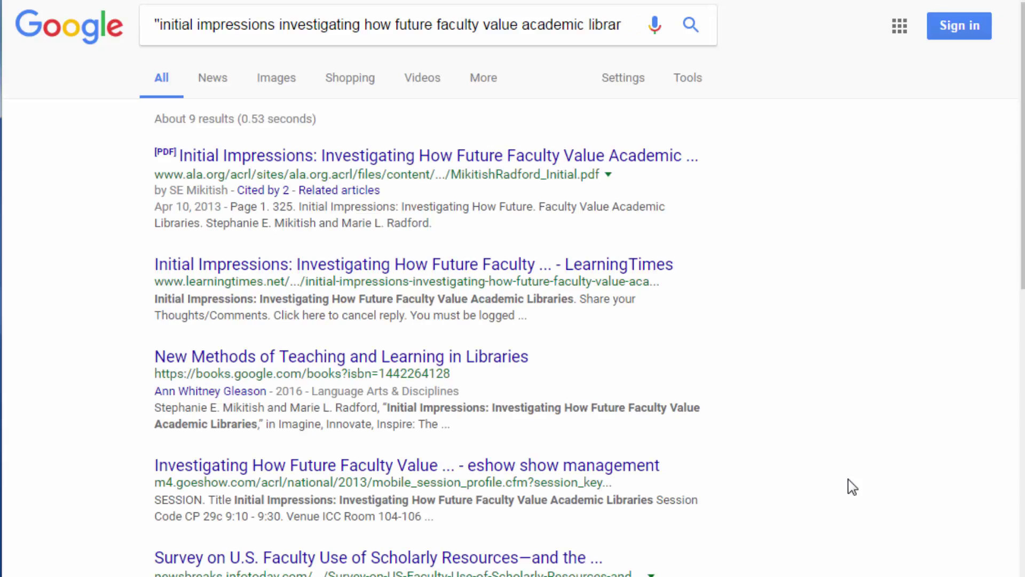
{"action": "left_click", "coordinate": [652, 159]}
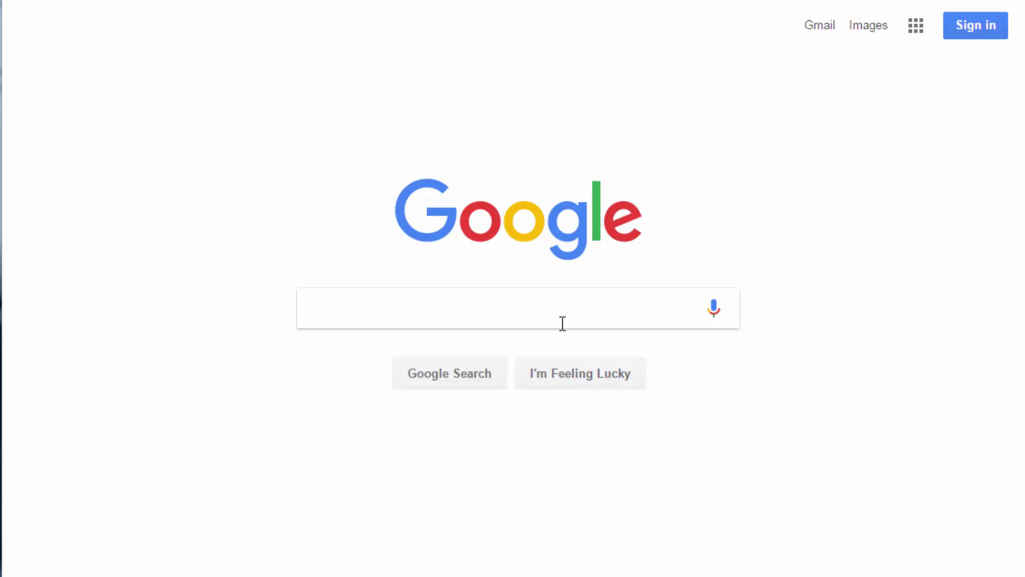
- From the Google home page, run the wildcard phrase search "a * saved is a * earned", including the quotation marks
{"action": "left_click", "coordinate": [560, 323]}
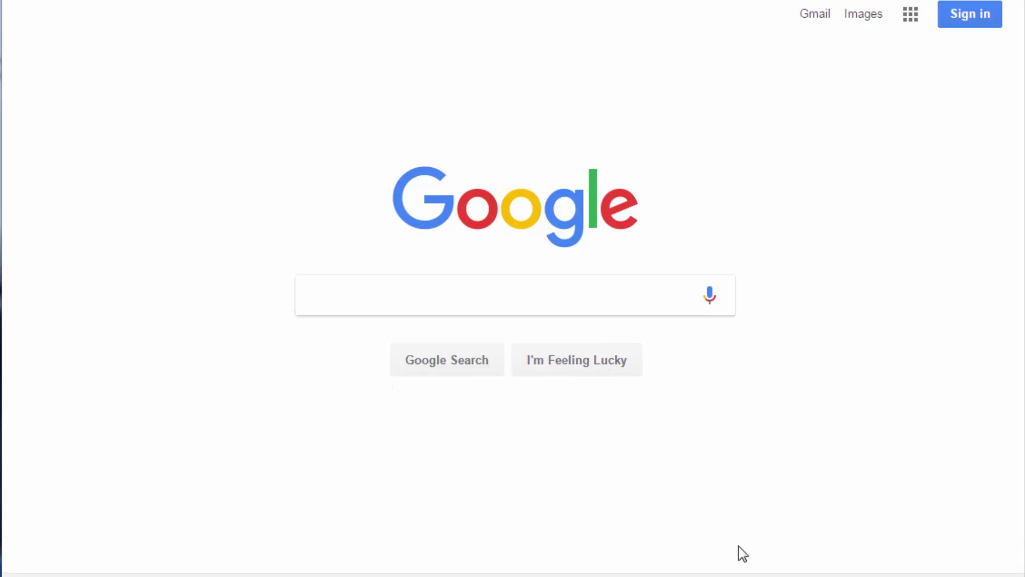
{"action": "left_click", "coordinate": [559, 310]}
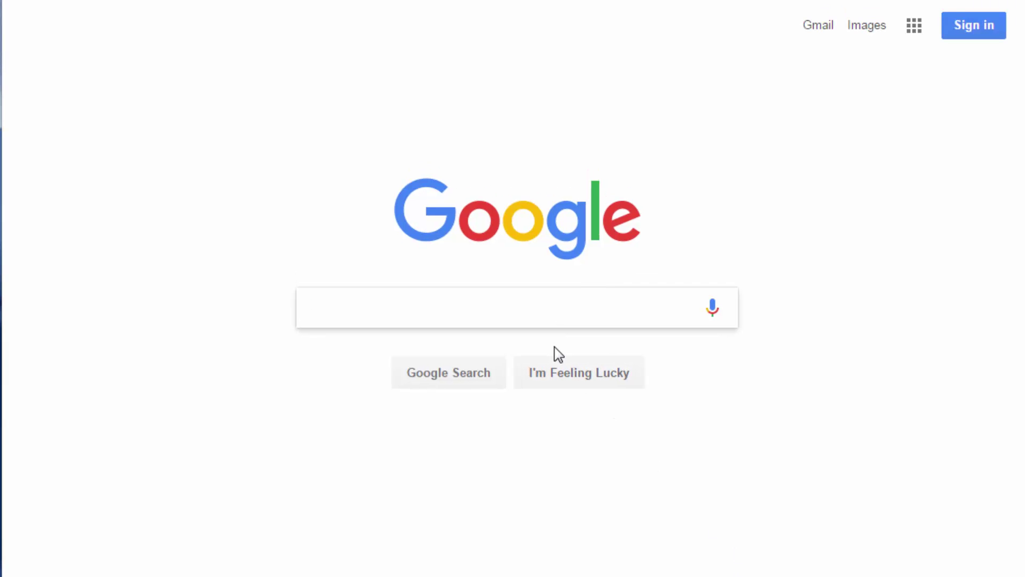
{"action": "type", "text": "\"a * saved"}
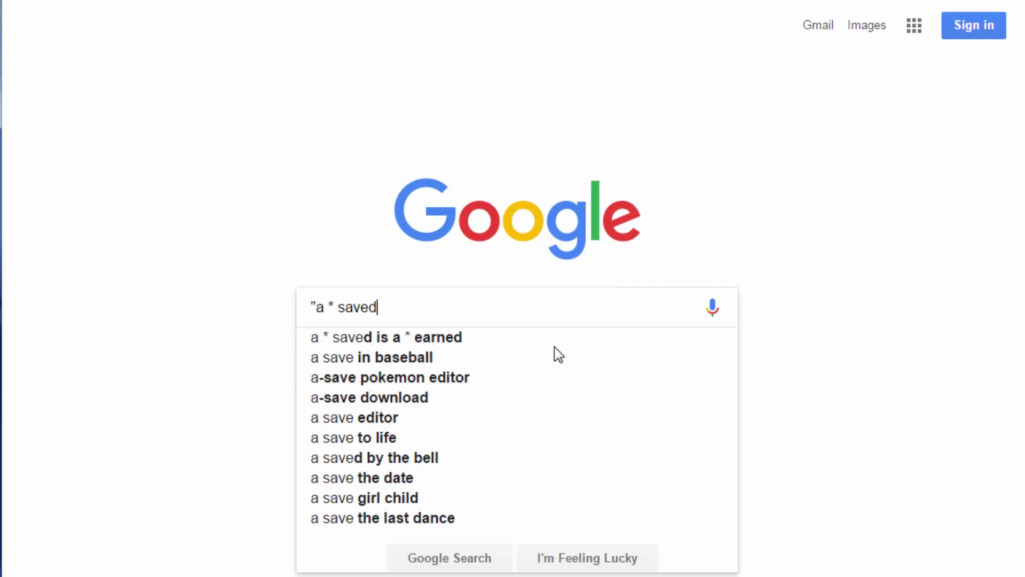
{"action": "type", "text": " is a * earned\""}
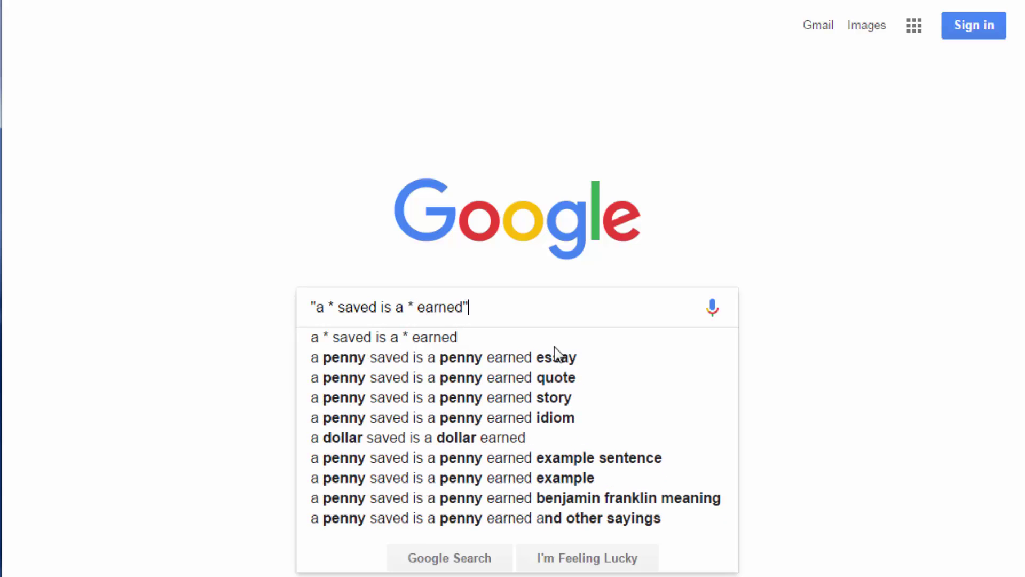
{"action": "key", "text": "Return"}
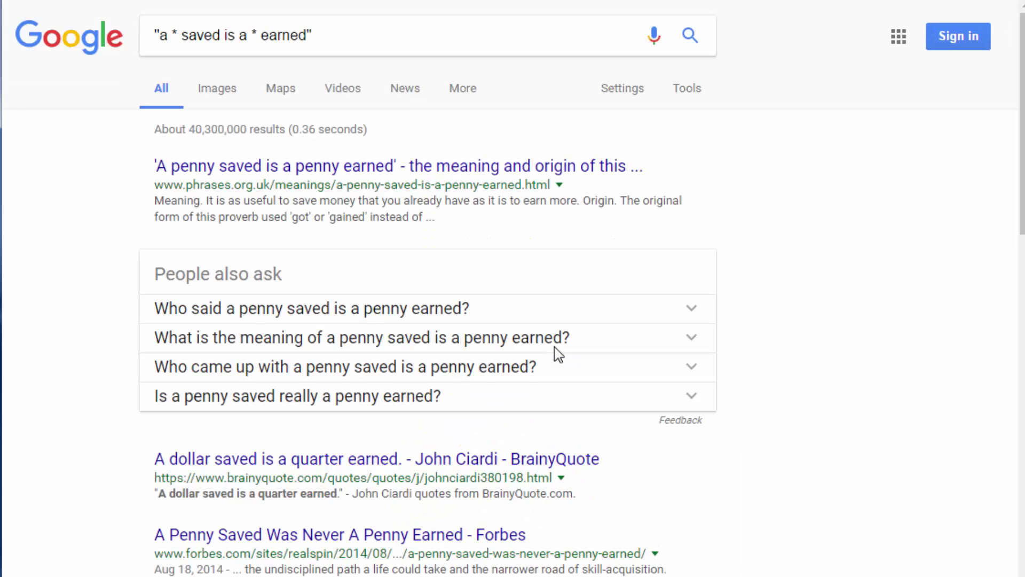
- Look through the wildcard search results for the different words filling the gaps in the saying
{"action": "scroll", "coordinate": [614, 395], "scroll_direction": "down", "scroll_amount": 2}
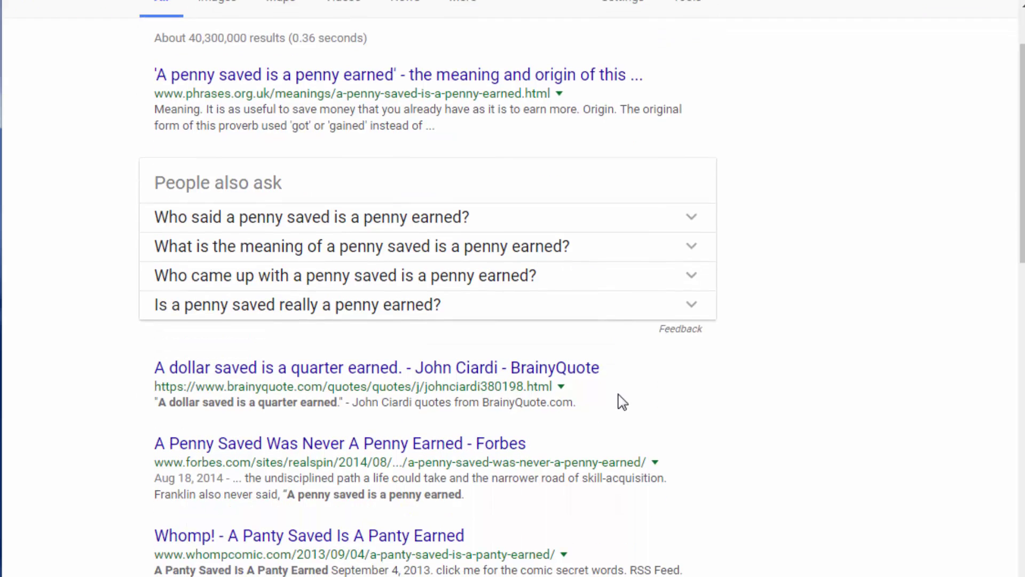
{"action": "scroll", "coordinate": [625, 403], "scroll_direction": "down", "scroll_amount": 3}
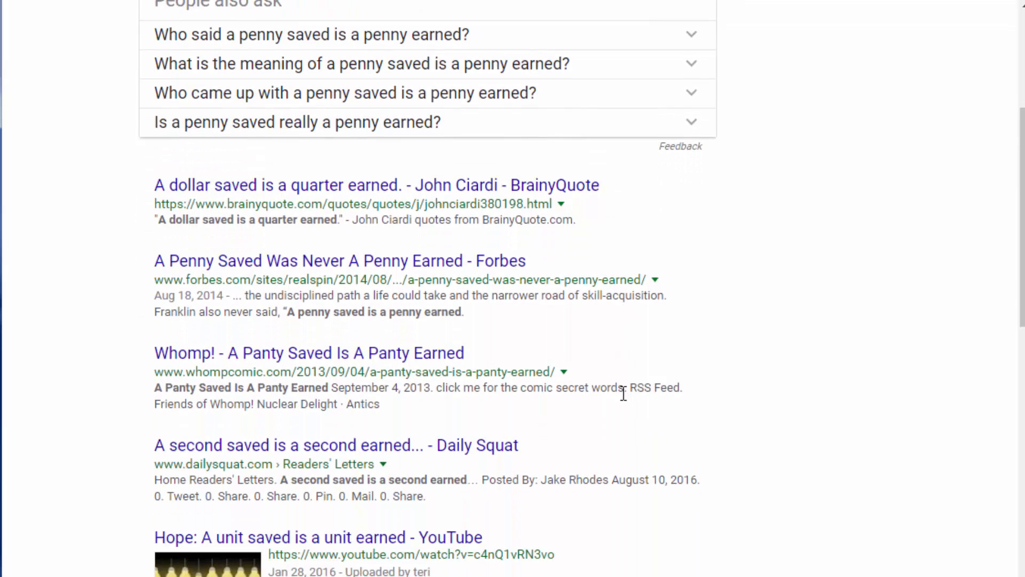
{"action": "scroll", "coordinate": [624, 395], "scroll_direction": "down", "scroll_amount": 1}
{"action": "scroll", "coordinate": [624, 394], "scroll_direction": "down", "scroll_amount": 1}
{"action": "scroll", "coordinate": [623, 394], "scroll_direction": "down", "scroll_amount": 2}
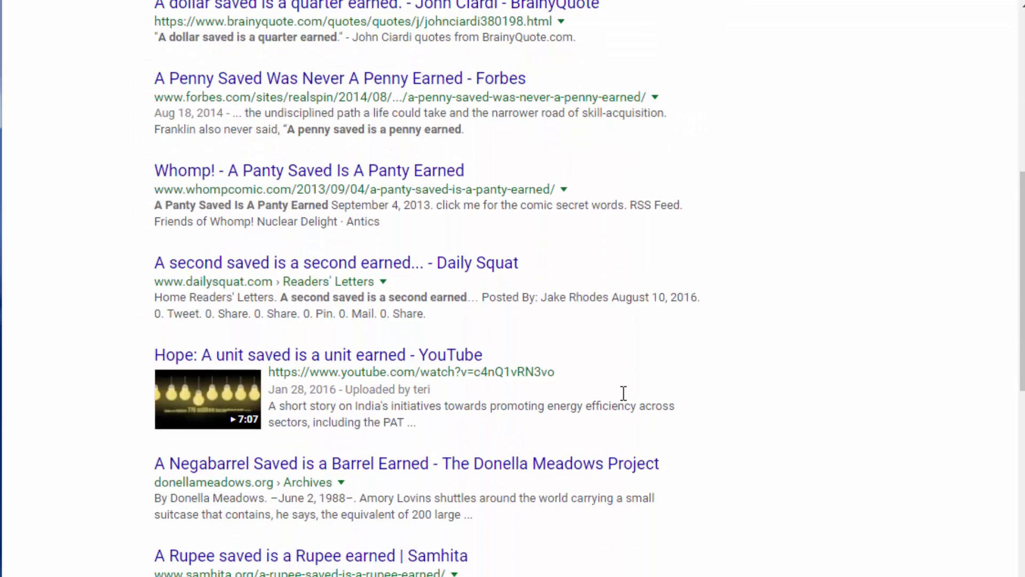
{"action": "scroll", "coordinate": [623, 393], "scroll_direction": "down", "scroll_amount": 2}
{"action": "scroll", "coordinate": [616, 395], "scroll_direction": "down", "scroll_amount": 2}
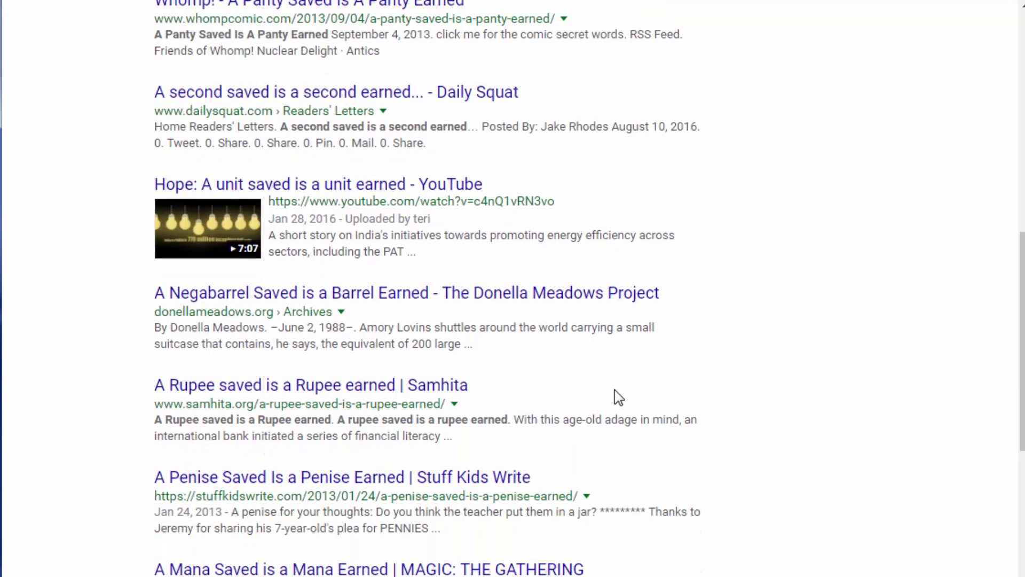
{"action": "scroll", "coordinate": [619, 396], "scroll_direction": "down", "scroll_amount": 2}
{"action": "scroll", "coordinate": [618, 396], "scroll_direction": "down", "scroll_amount": 2}
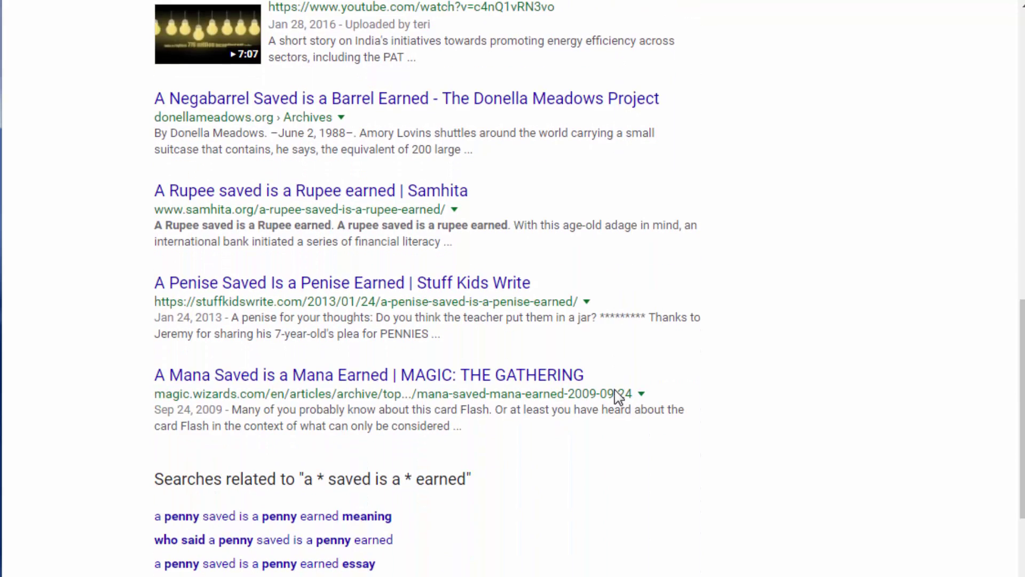
{"action": "scroll", "coordinate": [616, 395], "scroll_direction": "down", "scroll_amount": 2}
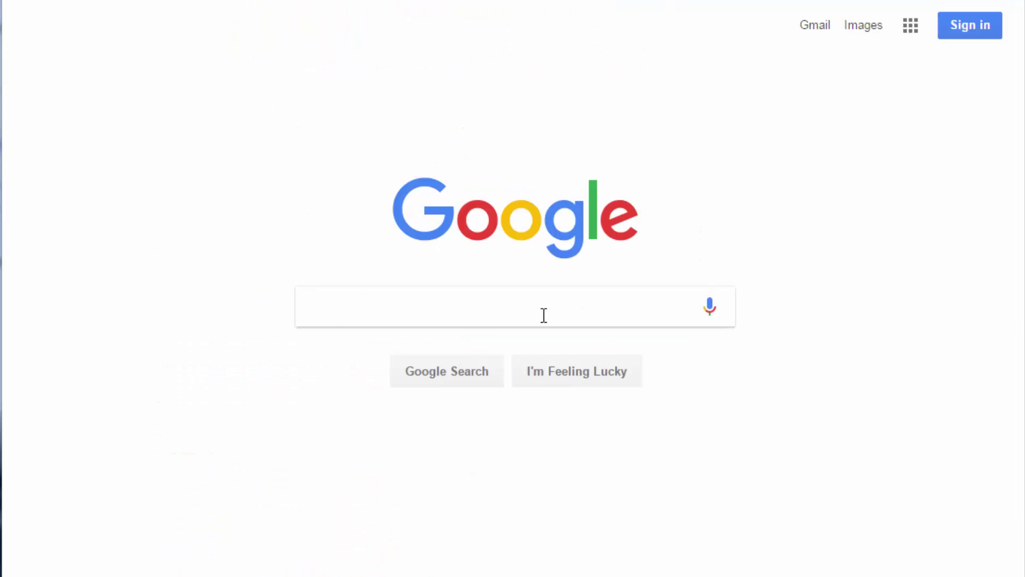
- From the Google home page, search for the exact phrase "donald trump" in quotation marks
{"action": "left_click", "coordinate": [541, 313]}
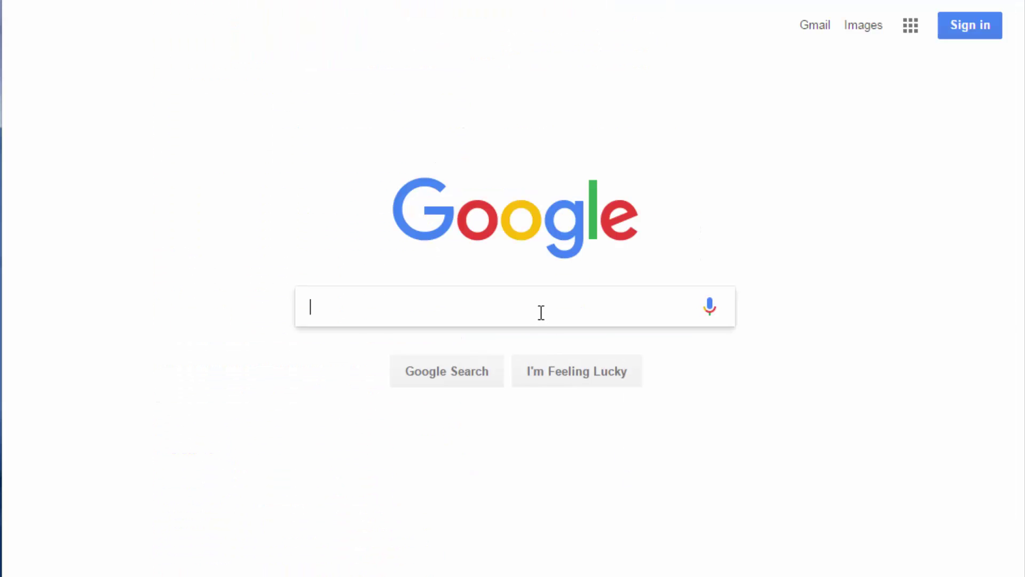
{"action": "type", "text": "\"donald"}
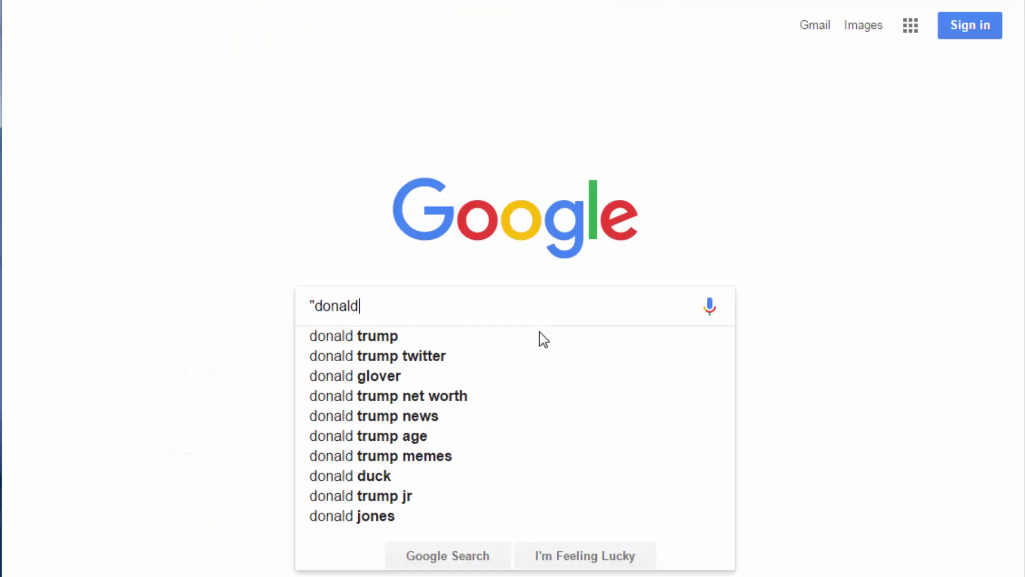
{"action": "type", "text": " trump\""}
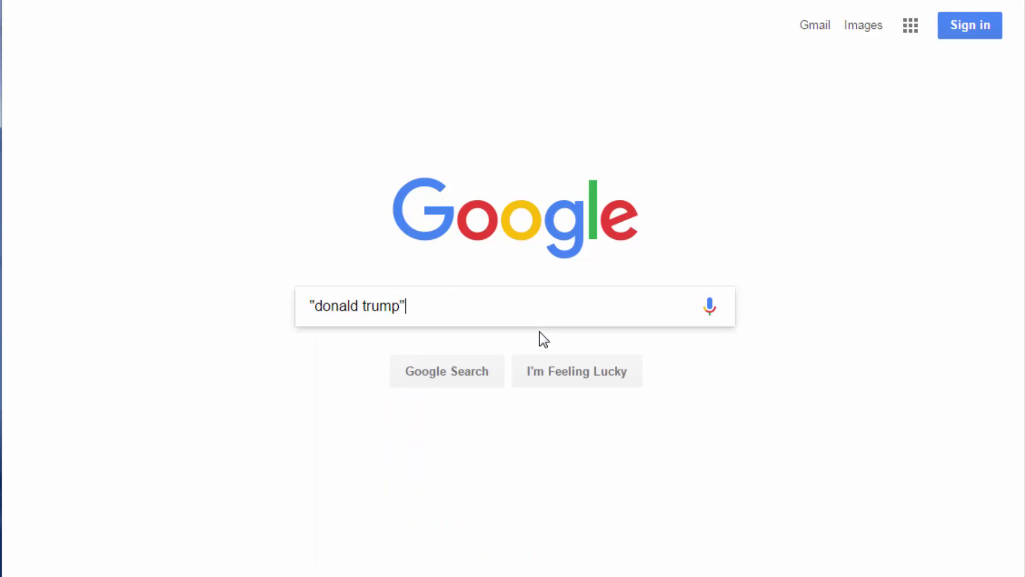
{"action": "key", "text": "Return"}
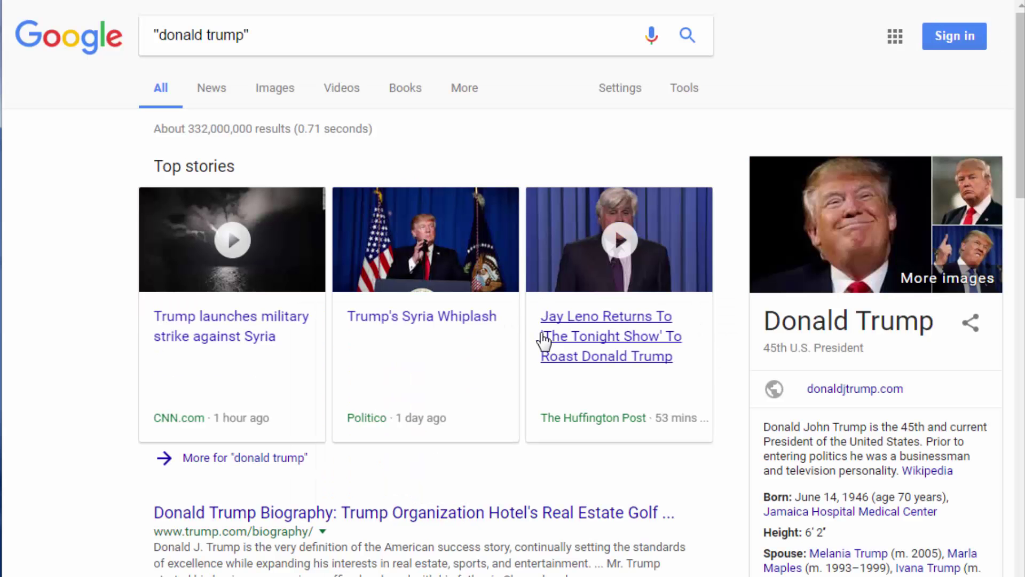
- Limit the search results to the custom date range 01/01/1995 to 01/01/2010 and look through the filtered results
{"action": "left_click", "coordinate": [676, 95]}
{"action": "left_click", "coordinate": [197, 131]}
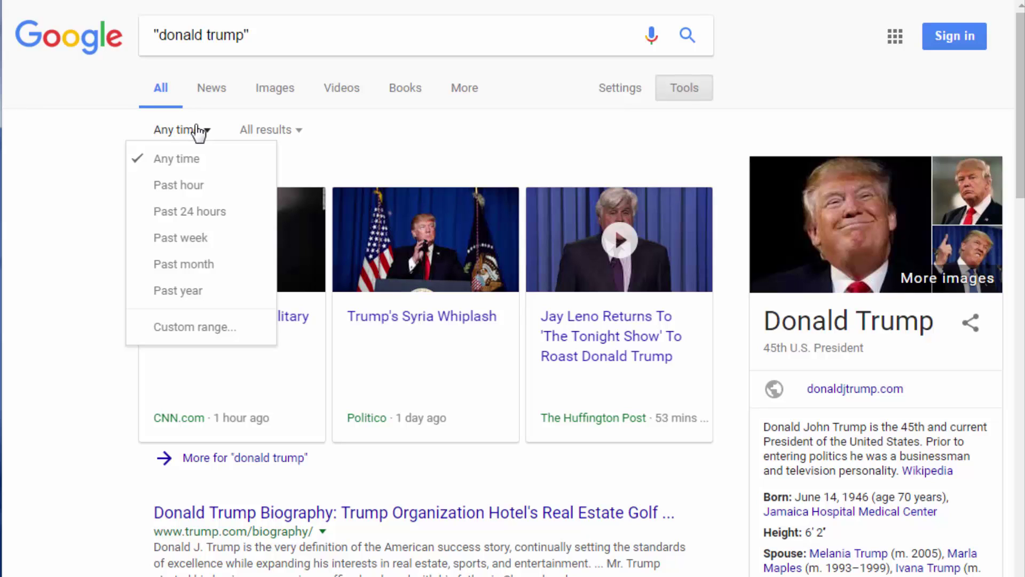
{"action": "left_click", "coordinate": [237, 328]}
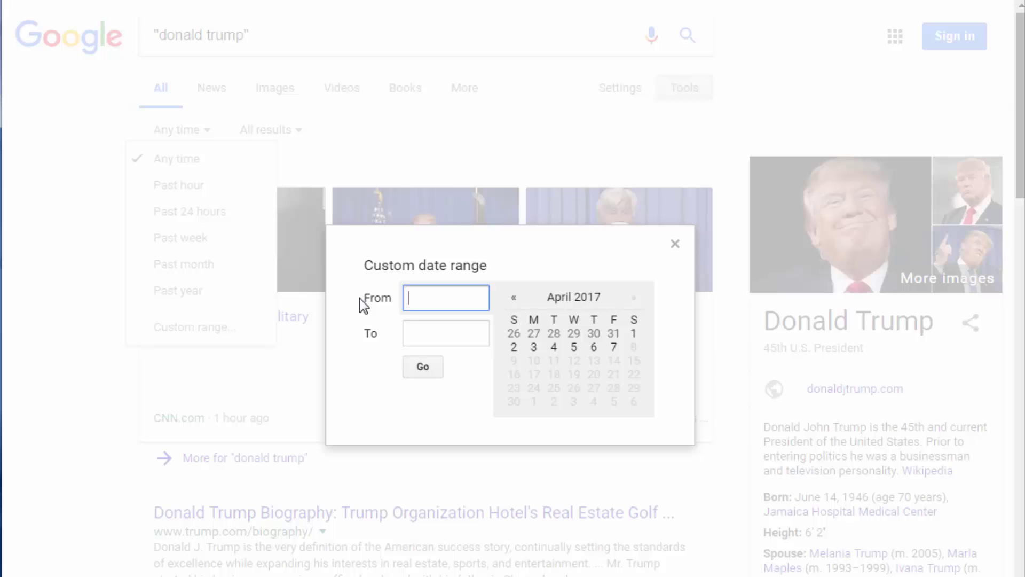
{"action": "type", "text": "01/01/1995"}
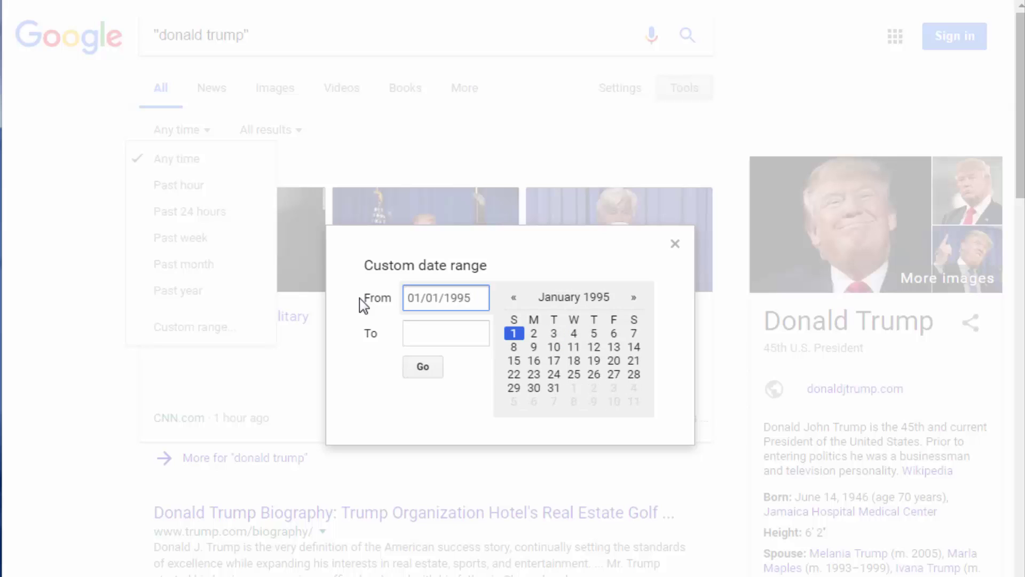
{"action": "left_click", "coordinate": [426, 336]}
{"action": "type", "text": "01"}
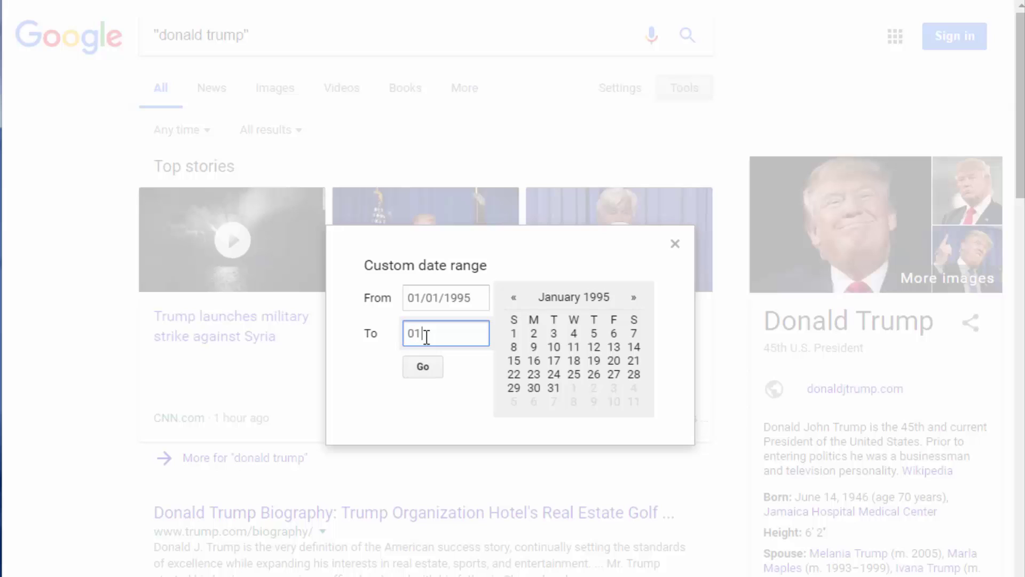
{"action": "type", "text": "/01/2010"}
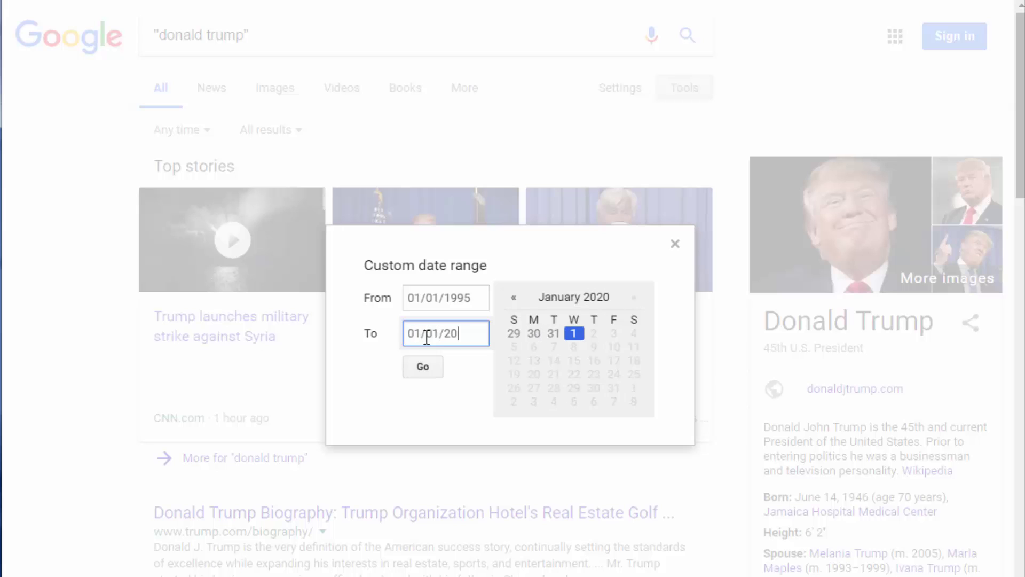
{"action": "left_click", "coordinate": [423, 369]}
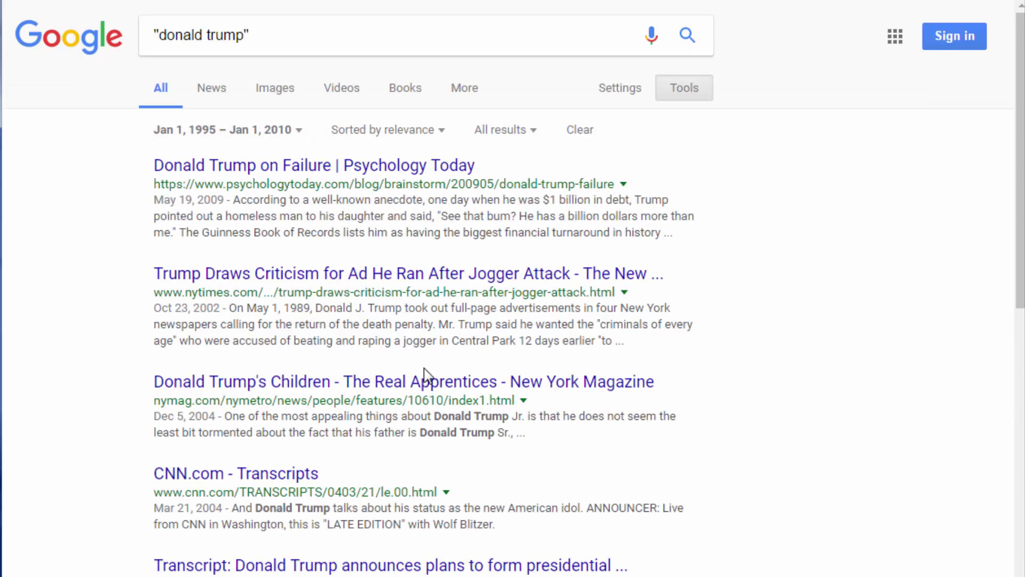
{"action": "scroll", "coordinate": [440, 459], "scroll_direction": "down", "scroll_amount": 6}
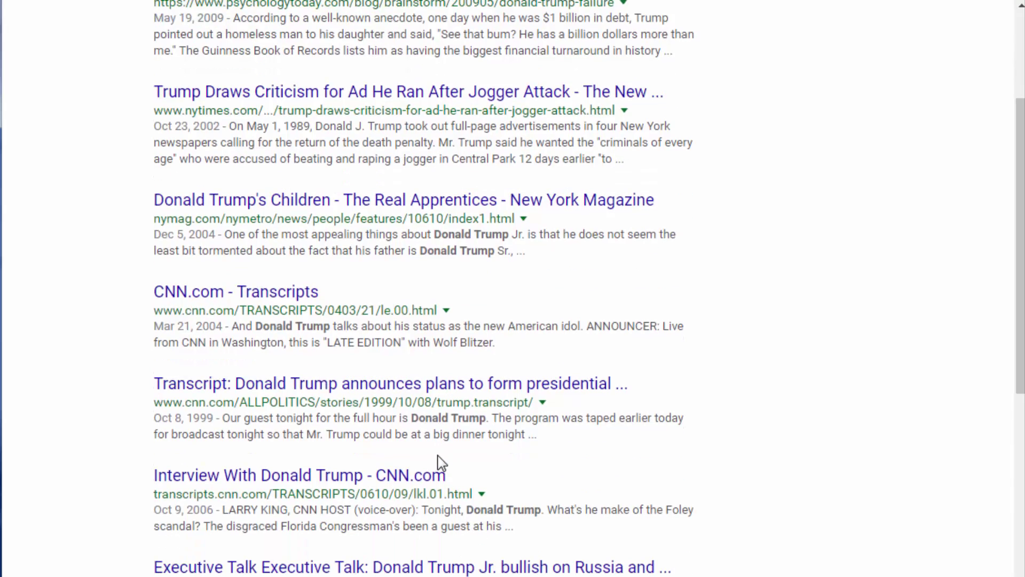
{"action": "scroll", "coordinate": [441, 463], "scroll_direction": "down", "scroll_amount": 2}
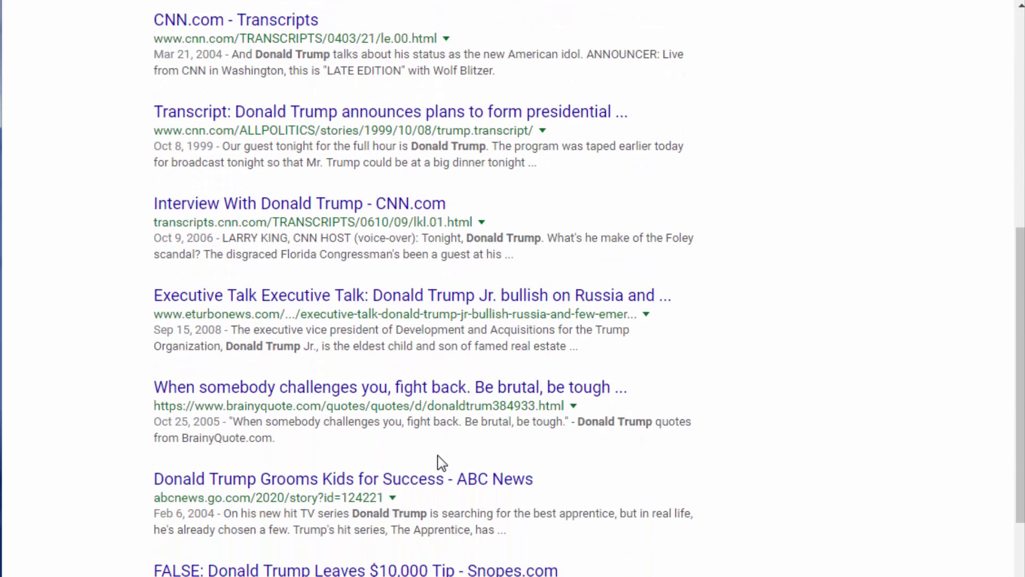